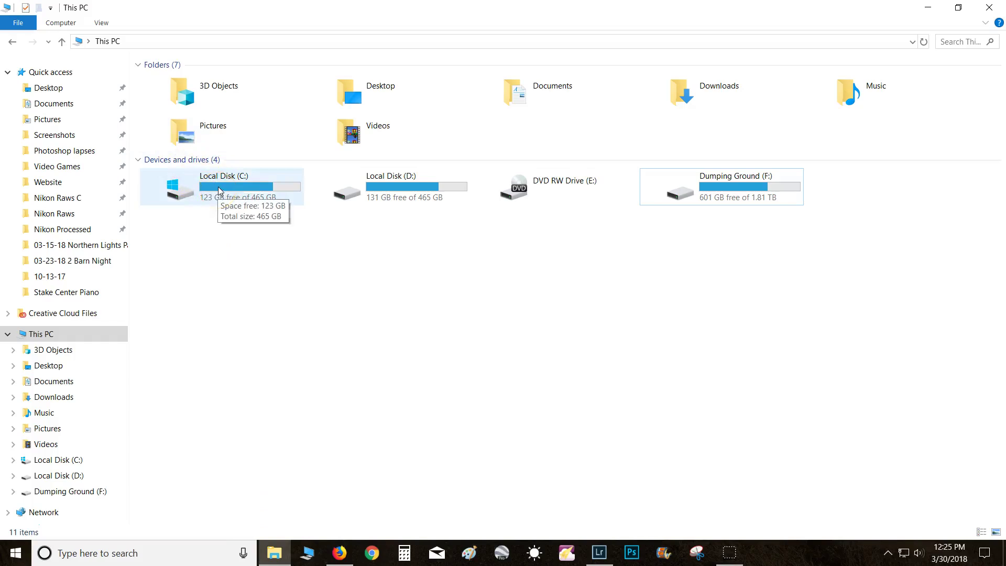
# Check the used and free space on Local Disk (C:) and Dumping Ground (F:)
pyautogui.click(220, 186)
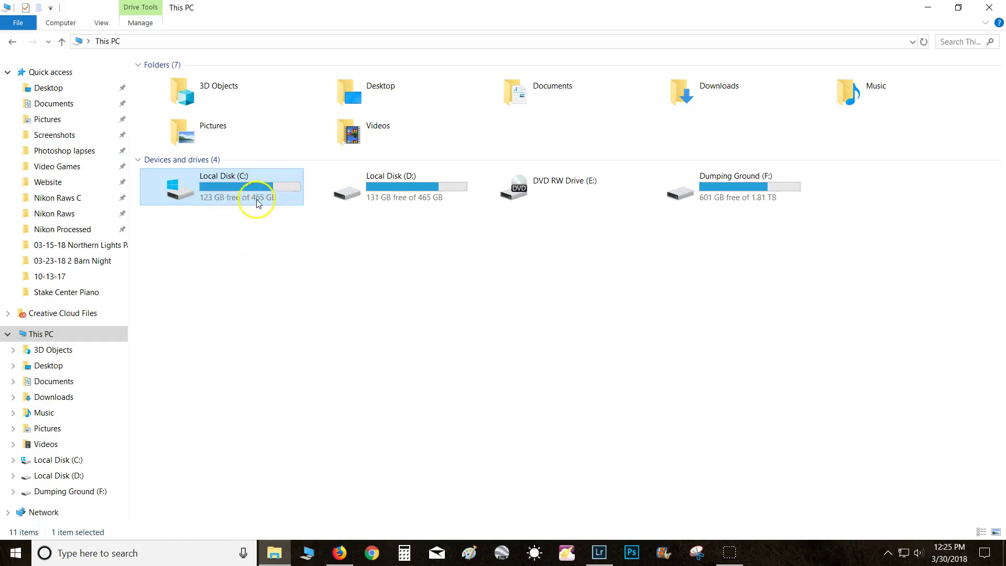
pyautogui.click(749, 183)
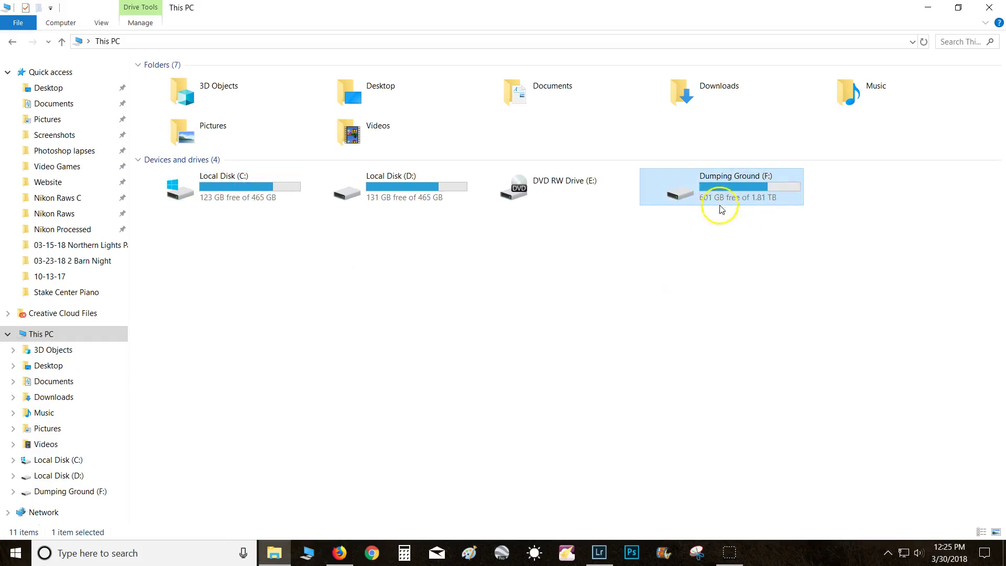
pyautogui.click(729, 266)
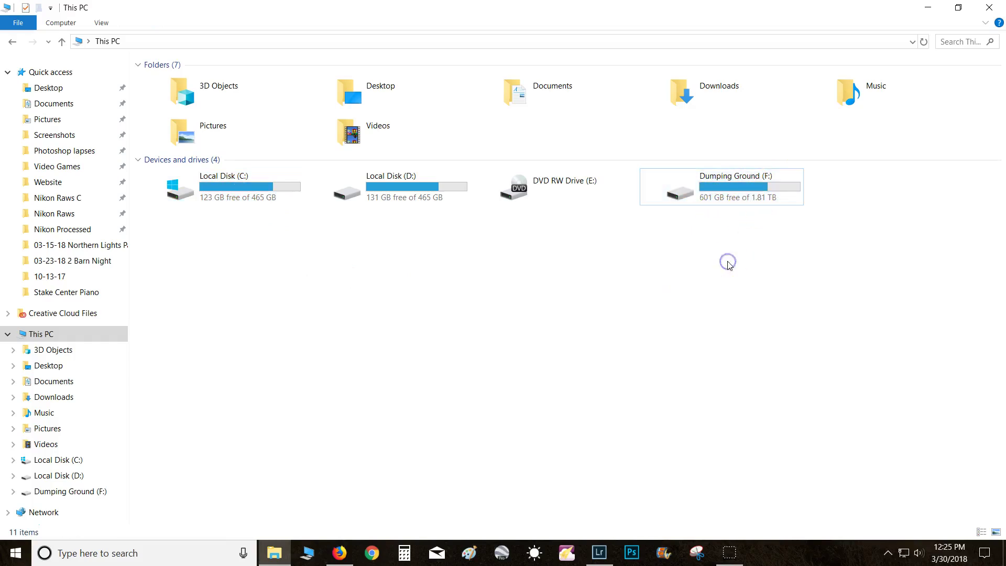
pyautogui.moveTo(740, 197)
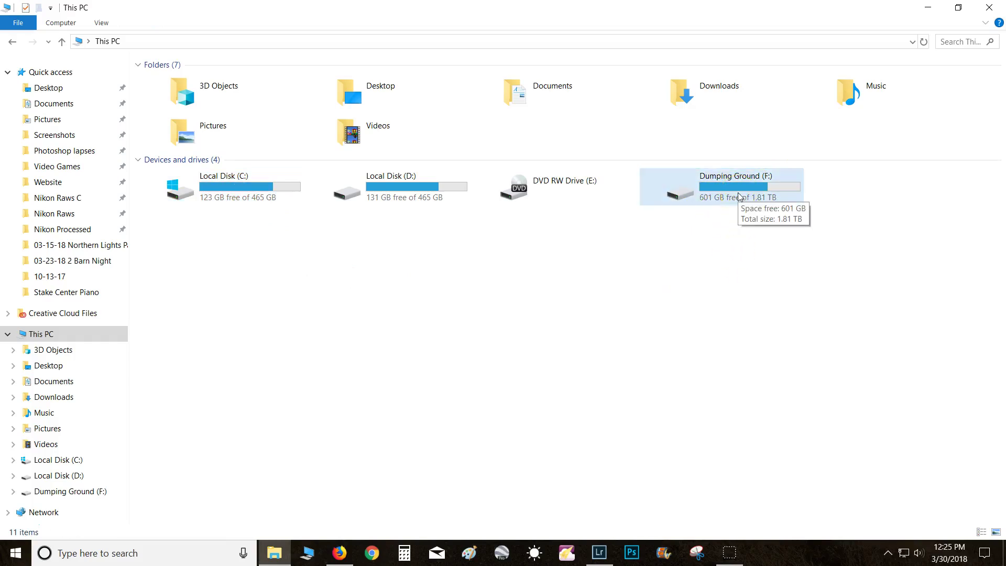
pyautogui.click(228, 197)
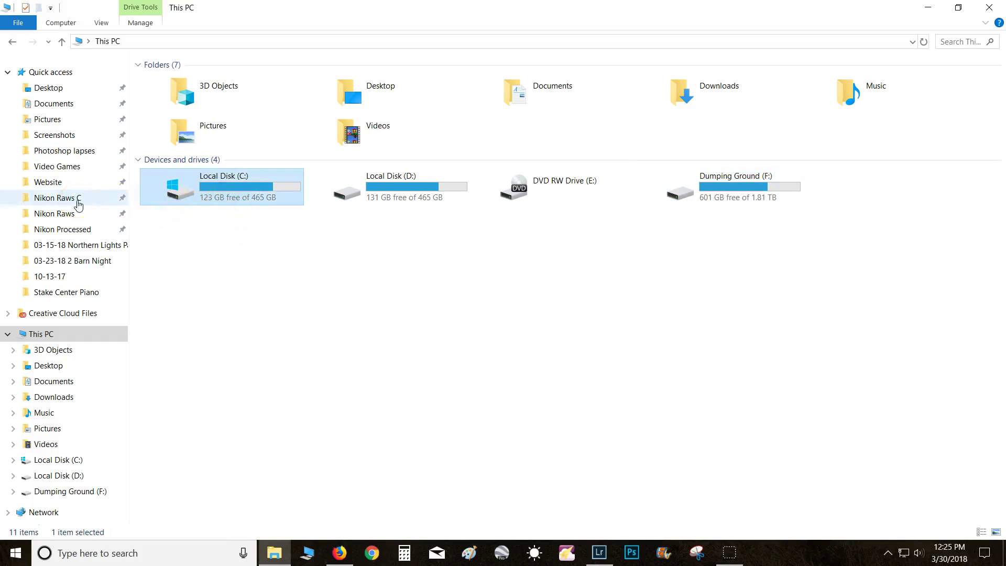
pyautogui.click(79, 234)
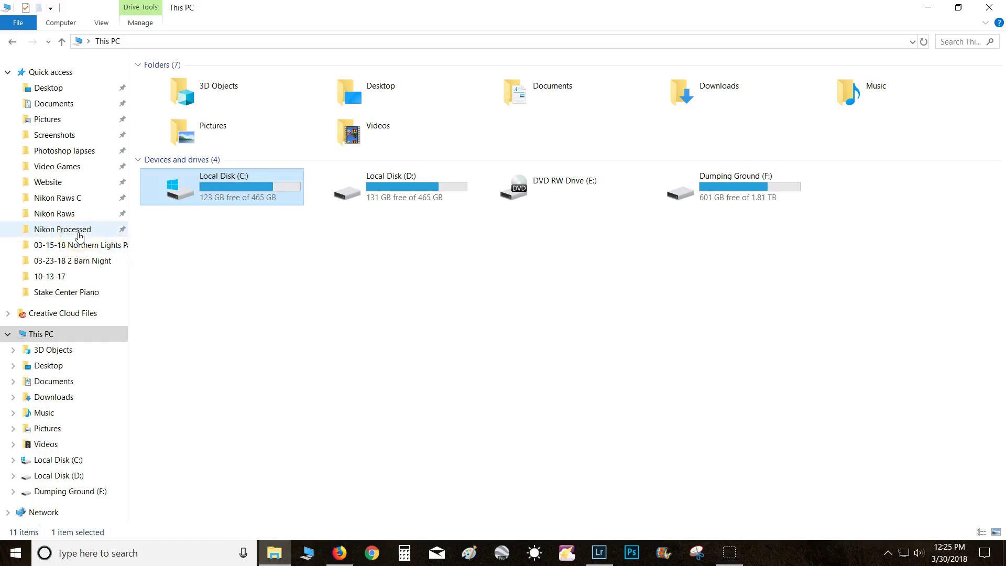
pyautogui.moveTo(79, 235); pyautogui.dragTo(72, 195)
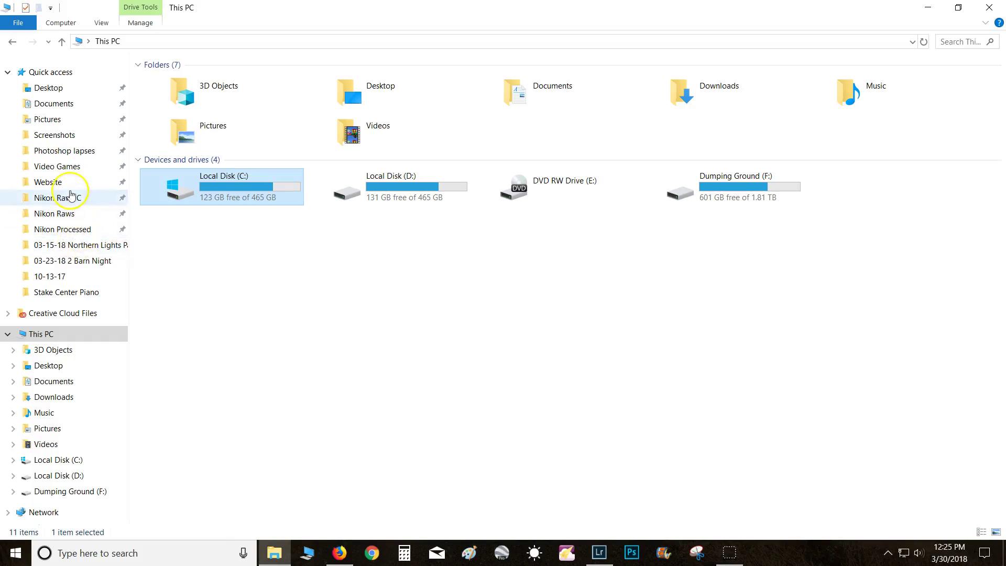
pyautogui.click(243, 191)
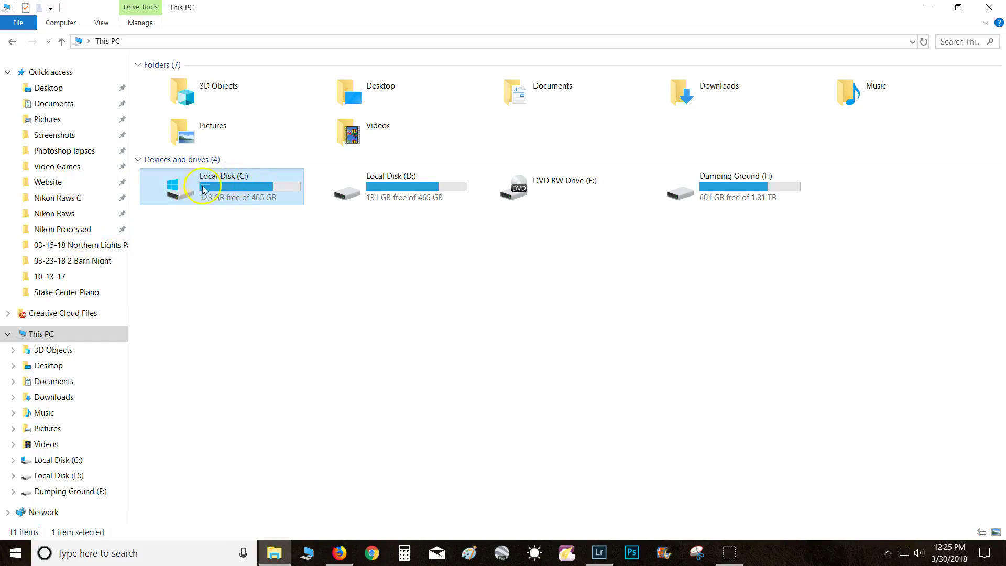
# Look through Nikon Raws C and Nikon Raws, and select the 11 November 2017 to 02 February 2018 folders in Nikon Raws C
pyautogui.click(79, 198)
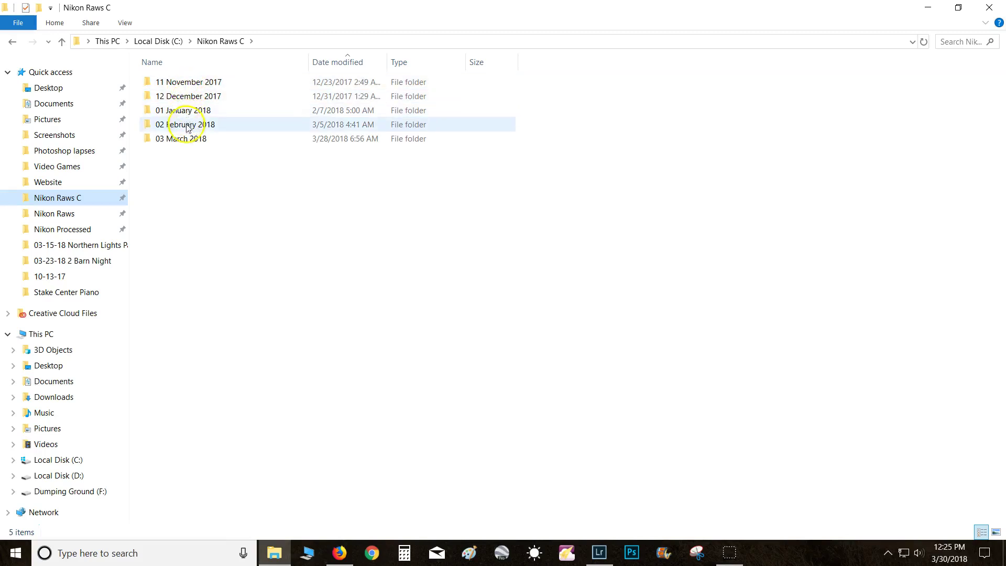
pyautogui.click(65, 217)
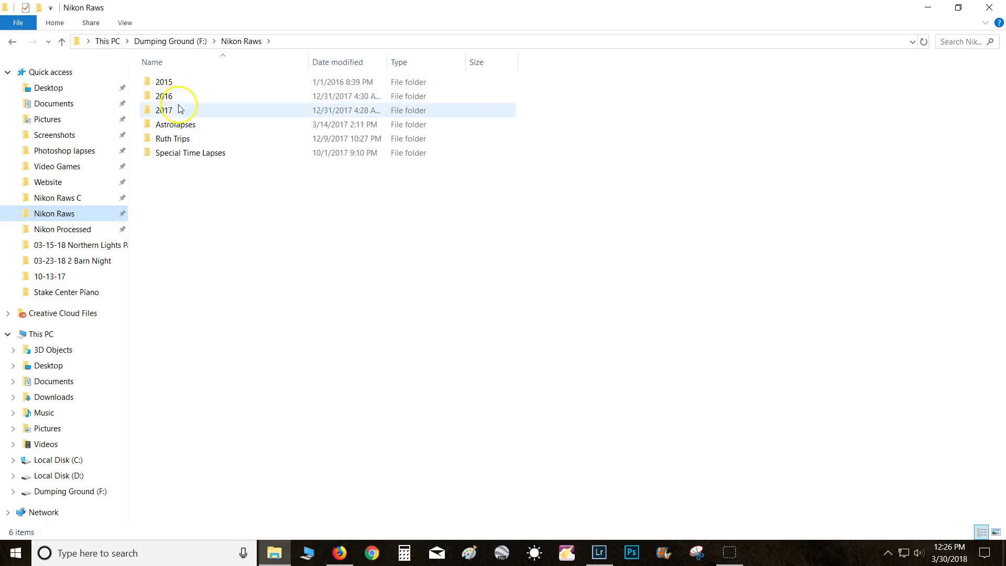
pyautogui.click(74, 198)
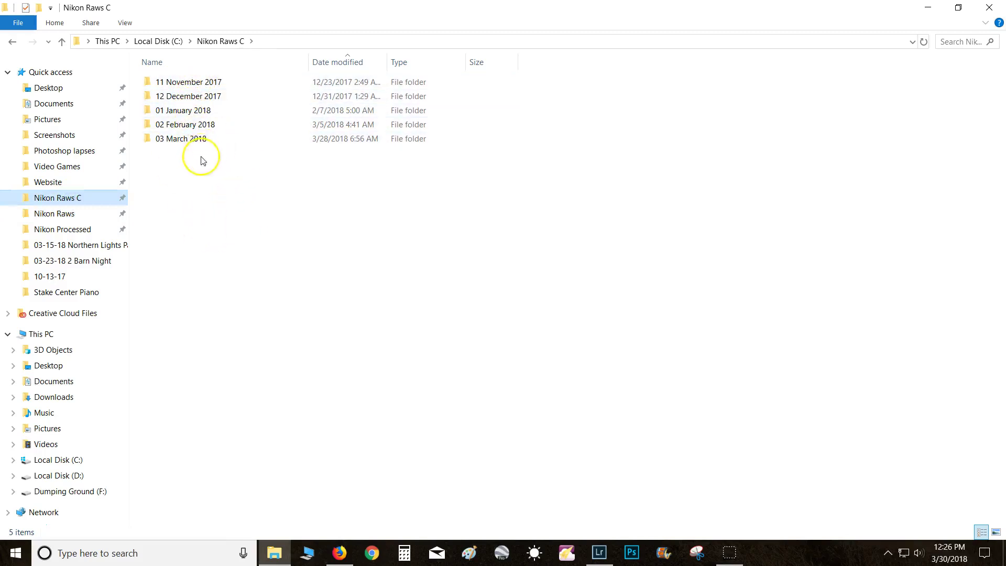
pyautogui.click(135, 94)
pyautogui.moveTo(135, 94); pyautogui.dragTo(202, 124)
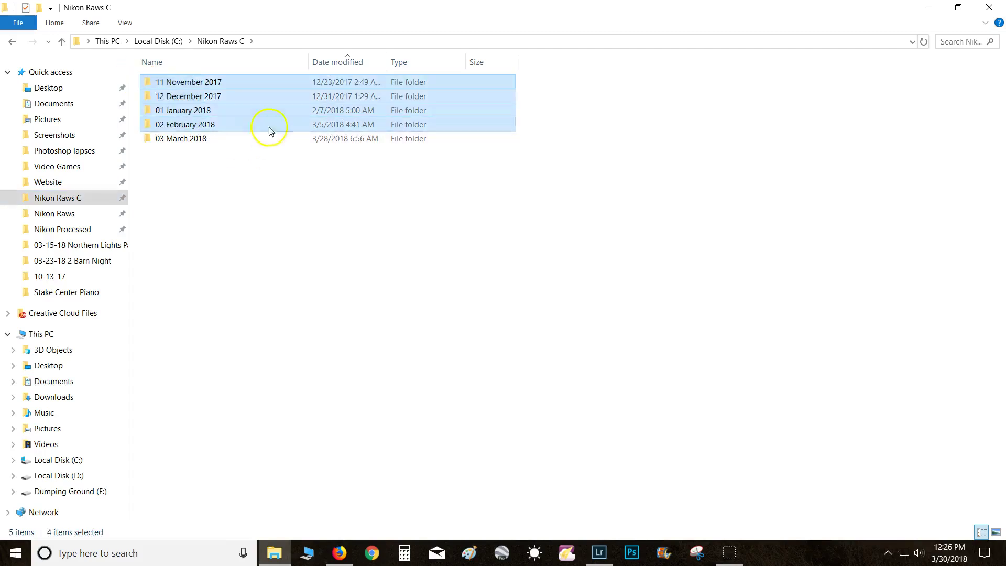
# View the month folders inside the 2017 folder of Nikon Raws, and return to the Nikon Raws C folder
pyautogui.click(59, 213)
pyautogui.doubleClick(175, 115)
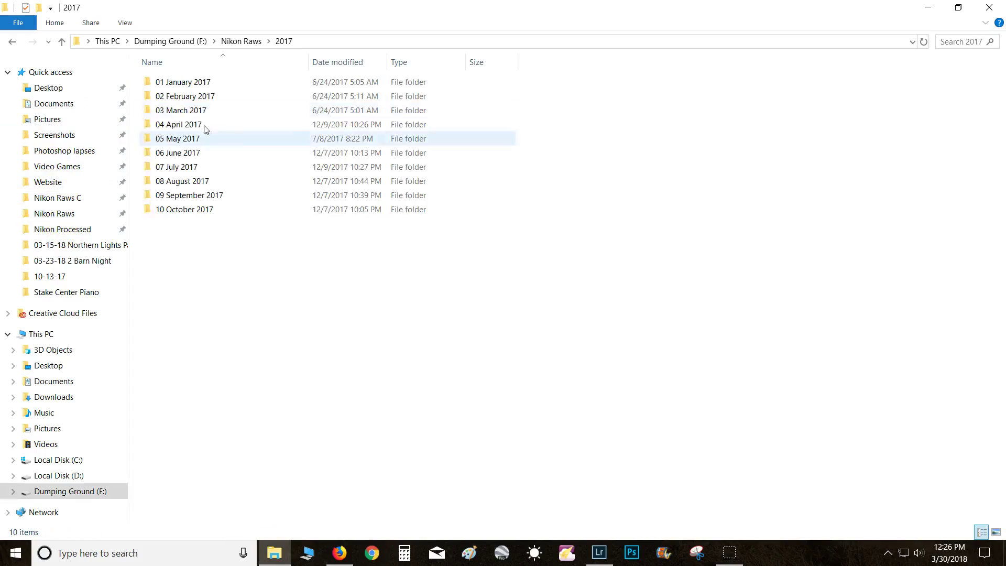
pyautogui.hotkey('alt', 'Left')
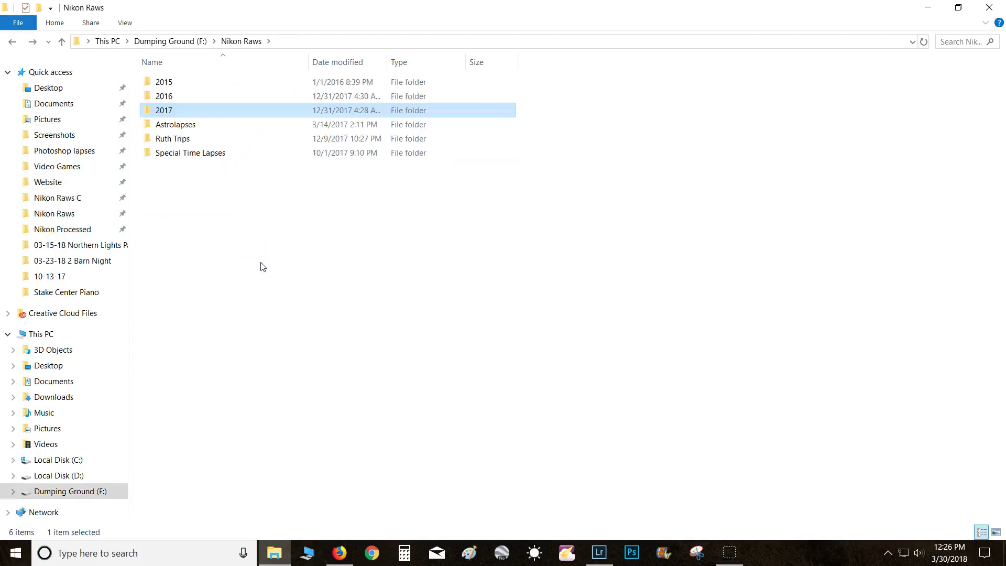
pyautogui.doubleClick(173, 112)
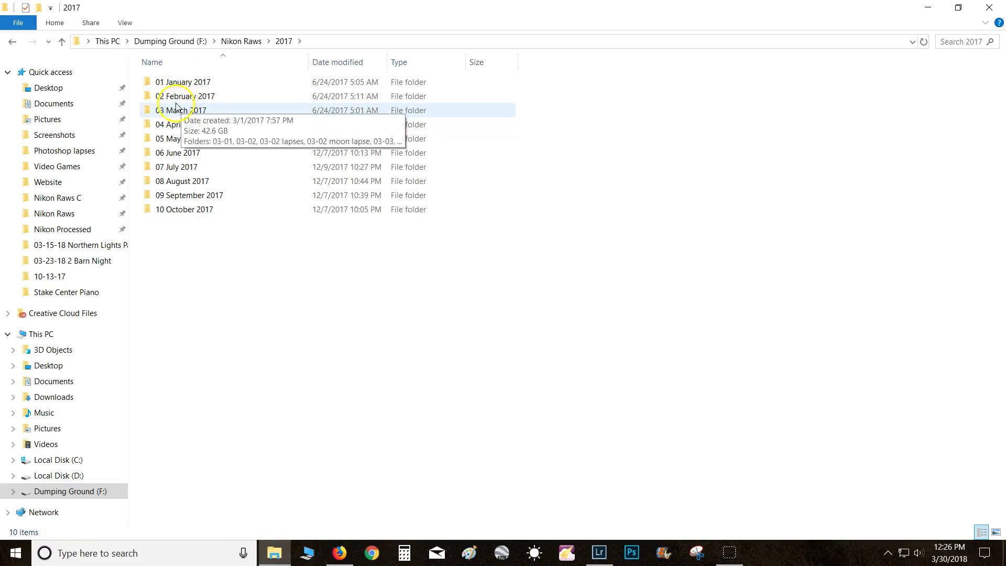
pyautogui.moveTo(183, 99)
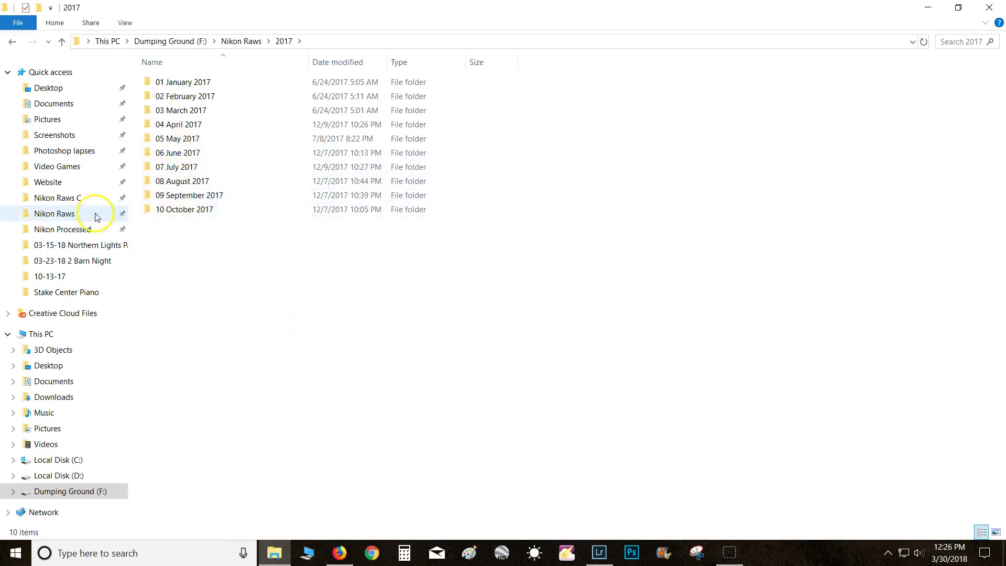
pyautogui.click(80, 202)
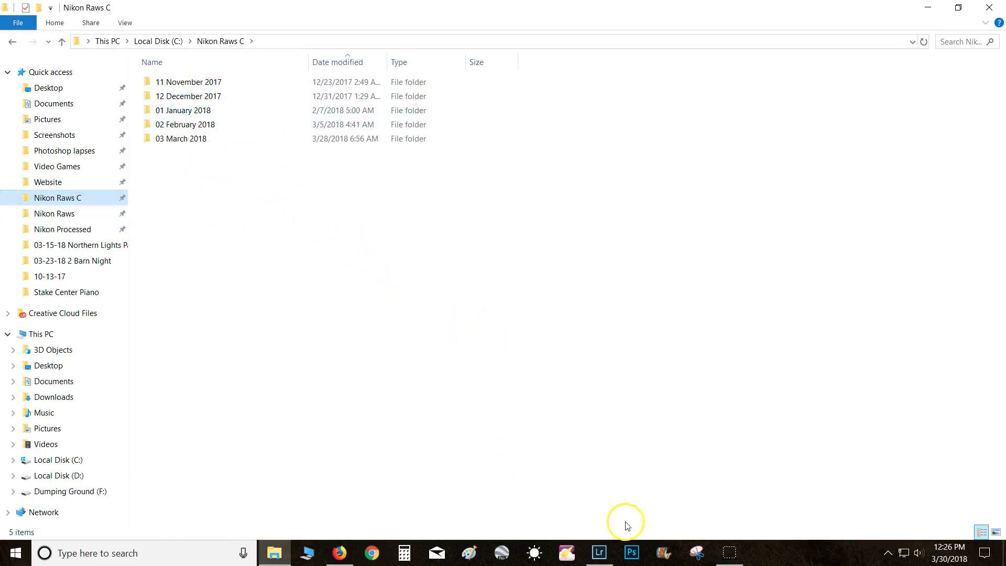
# Switch to Lightroom and collapse the 03 March 2018 folder under Local Disk (C:)
pyautogui.click(600, 553)
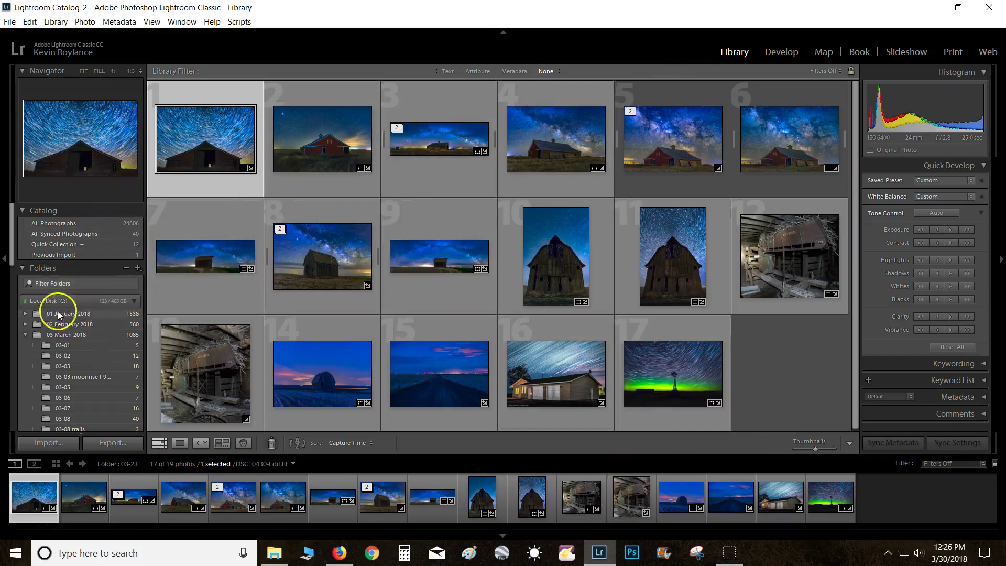
pyautogui.scroll(-1, 50, 323)
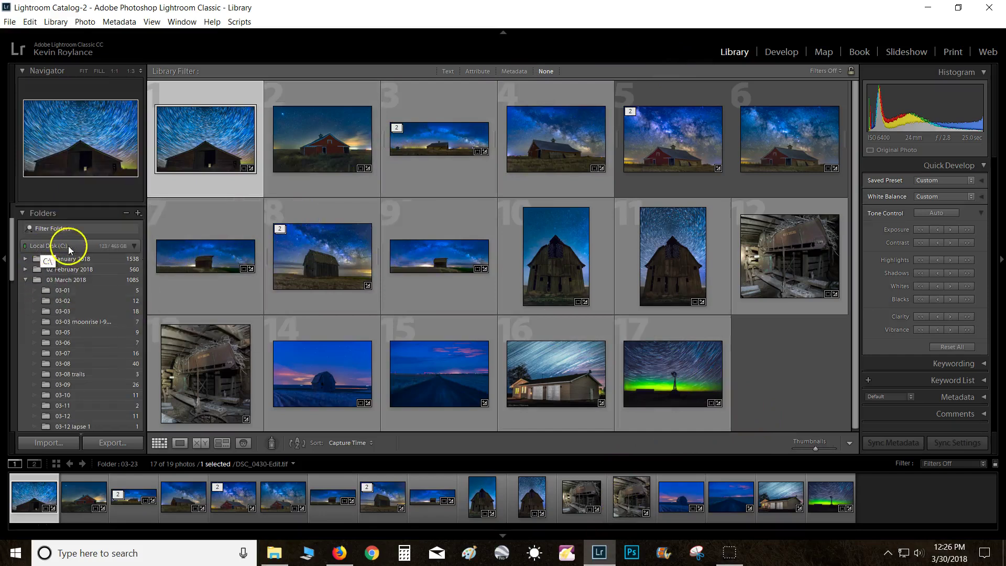
pyautogui.click(24, 280)
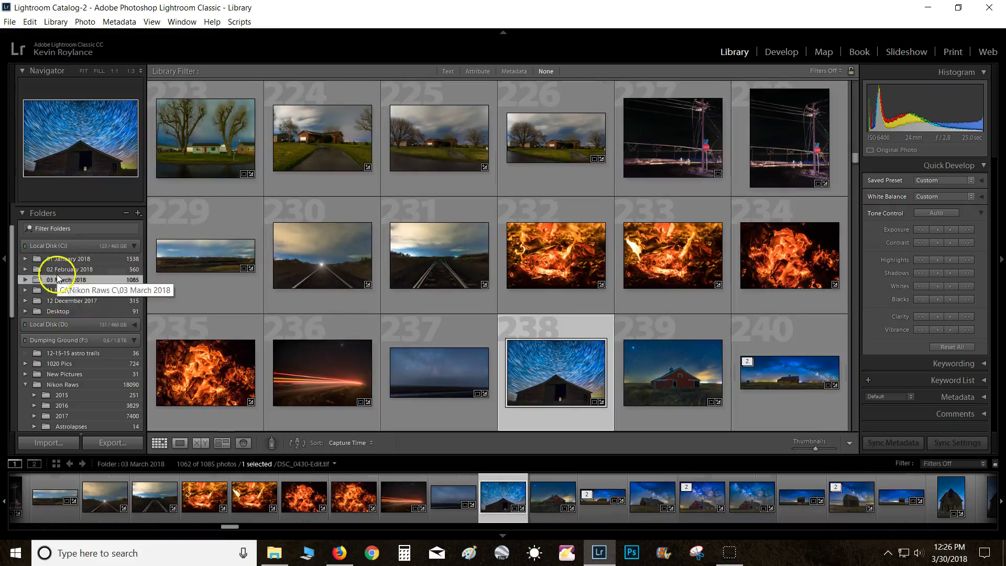
pyautogui.scroll(-1, 56, 270)
pyautogui.scroll(-1, 56, 269)
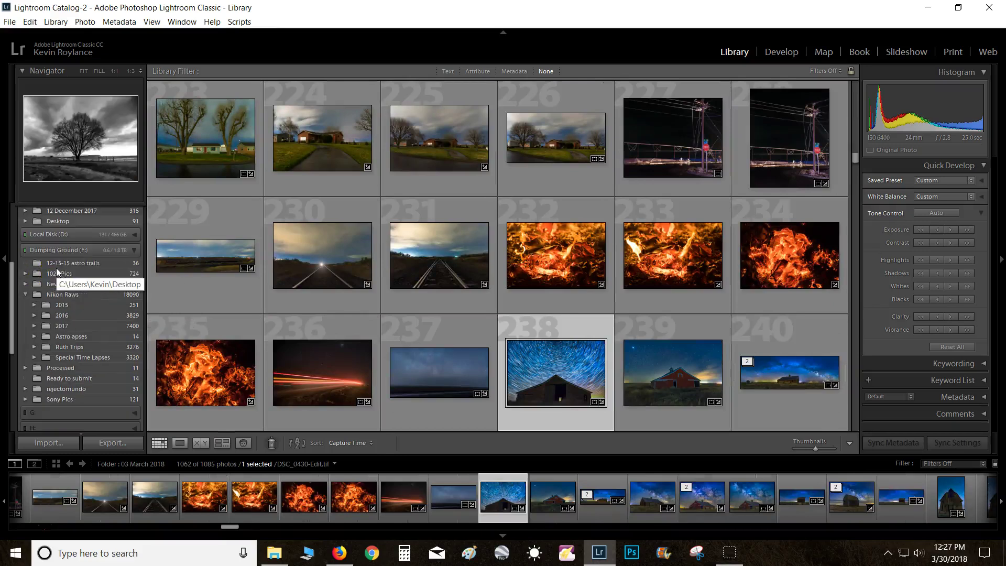
# Expand the 2017 folder under Nikon Raws and examine the subfolders of 01 January 2017, leaving that month collapsed
pyautogui.click(34, 326)
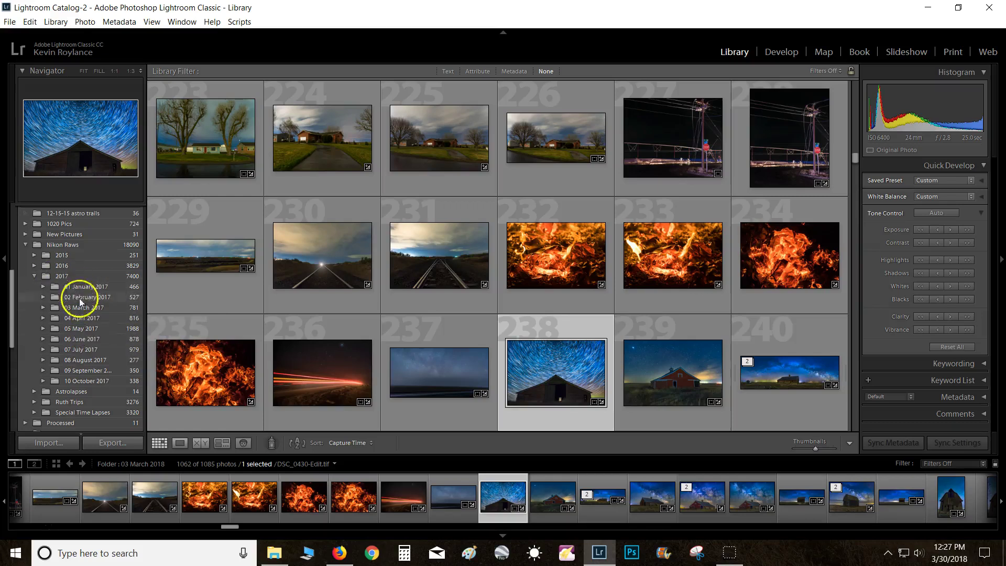
pyautogui.click(44, 287)
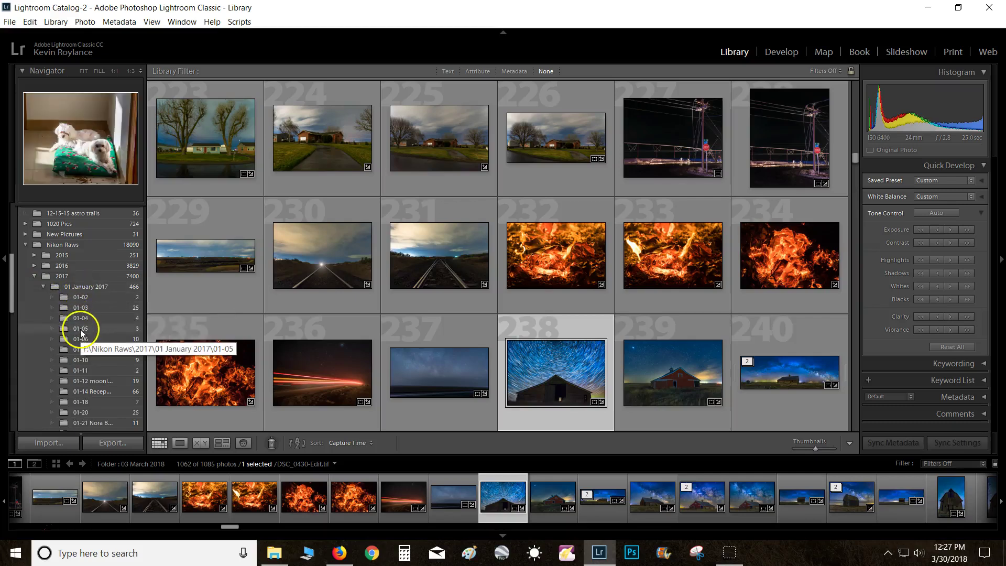
pyautogui.scroll(-3, 79, 294)
pyautogui.scroll(3, 75, 293)
pyautogui.click(43, 288)
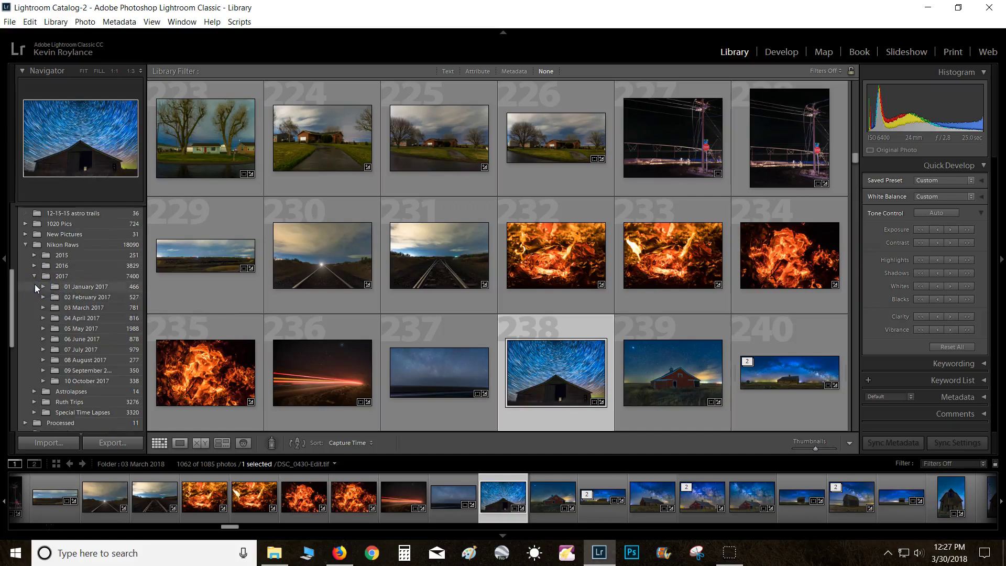
pyautogui.click(35, 276)
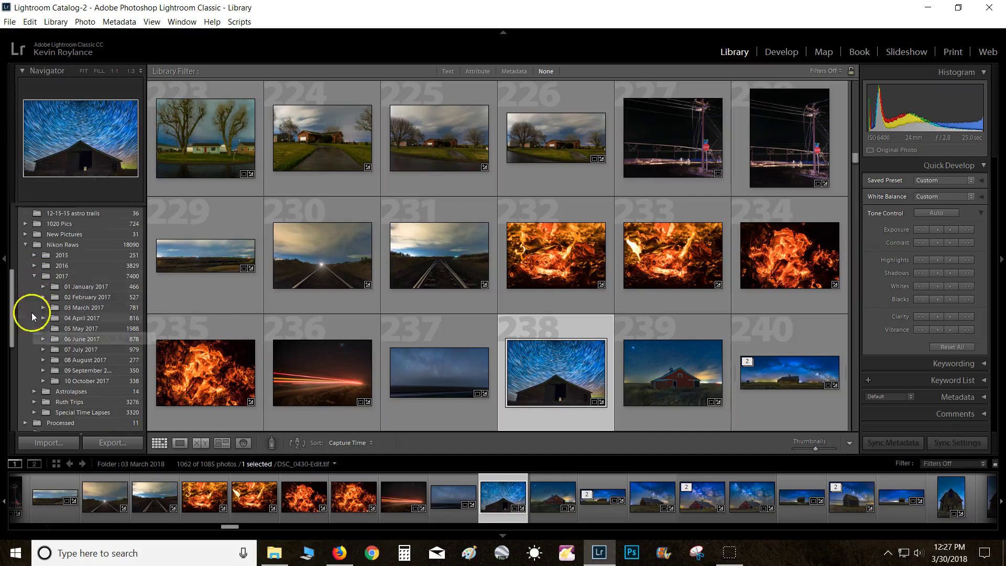
# Show the photos of the 01 January 2017 folder on Dumping Ground (F:) and browse through them
pyautogui.scroll(4, 31, 292)
pyautogui.scroll(4, 30, 293)
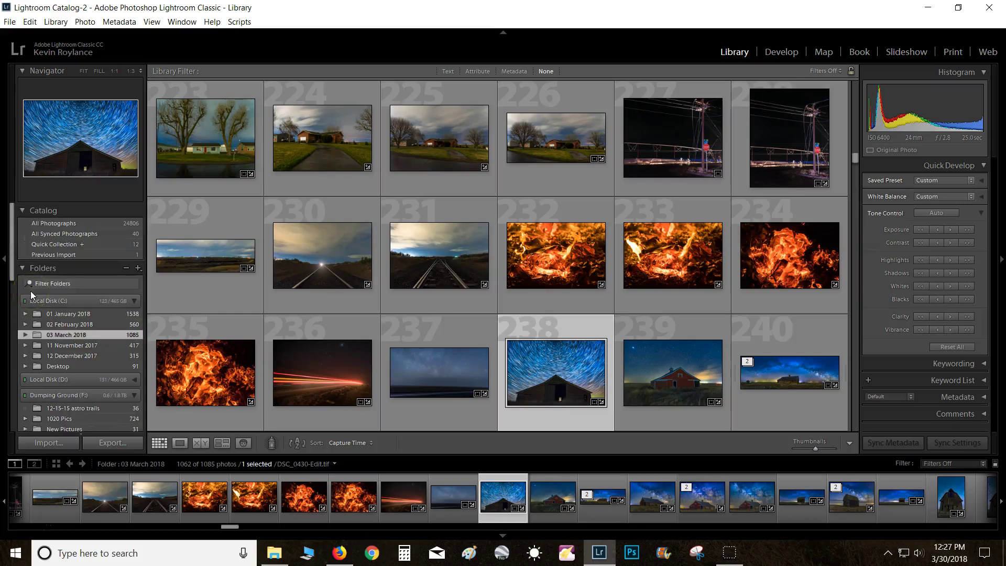
pyautogui.click(40, 313)
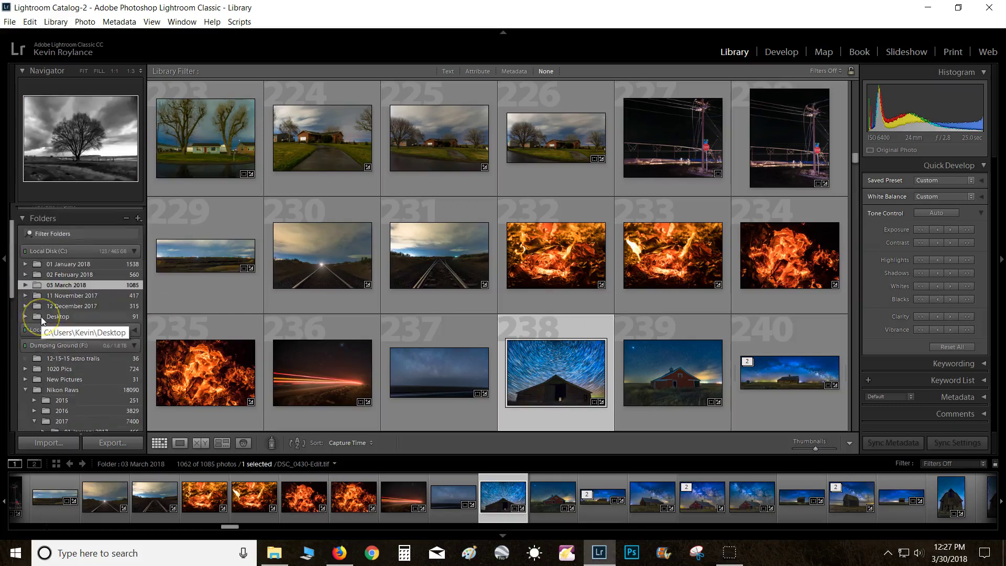
pyautogui.scroll(-4, 42, 325)
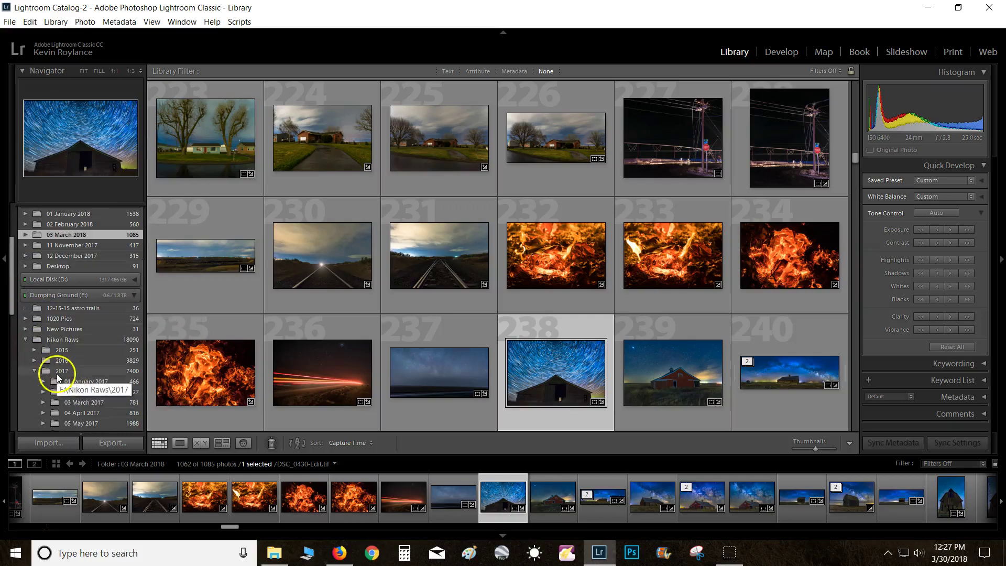
pyautogui.click(81, 383)
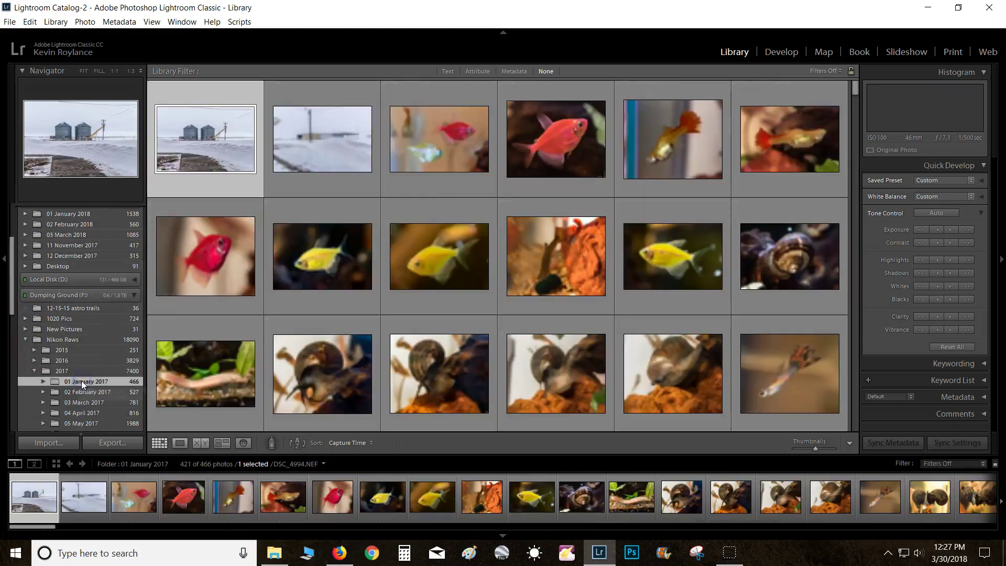
pyautogui.scroll(-10, 342, 227)
pyautogui.scroll(-15, 342, 228)
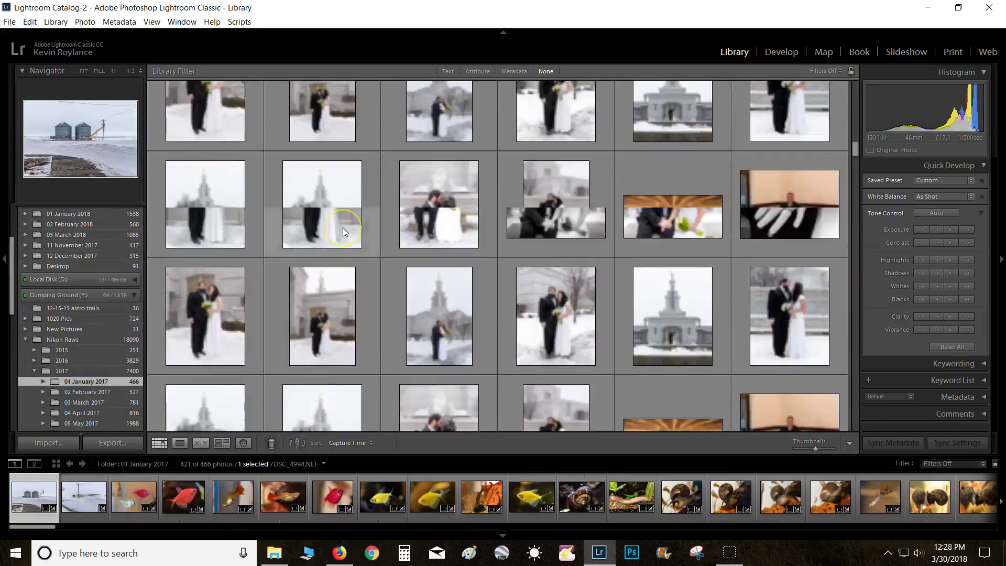
pyautogui.scroll(5, 343, 228)
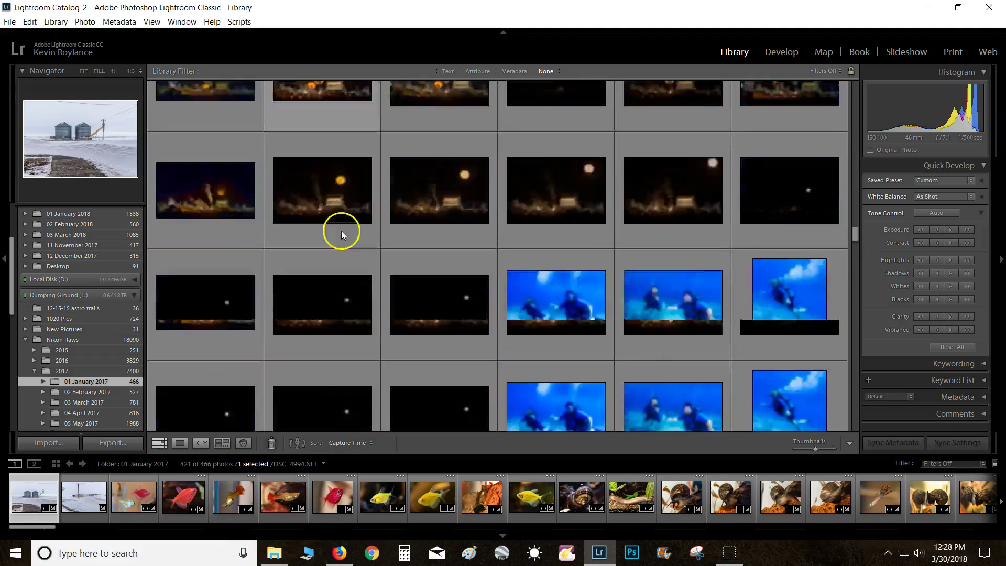
pyautogui.scroll(5, 335, 239)
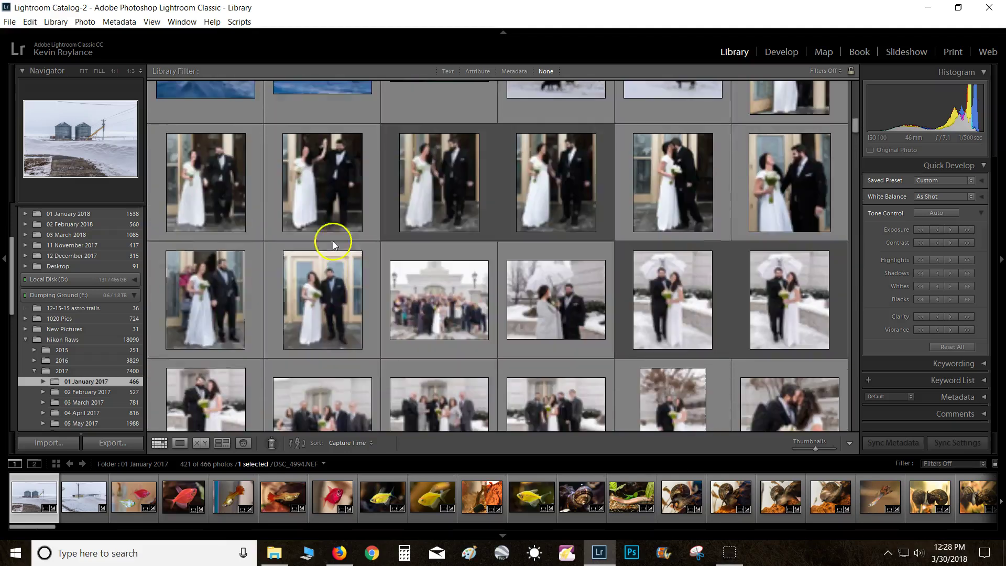
# Show the photos of the 02 February 2017 folder and browse through them
pyautogui.click(85, 393)
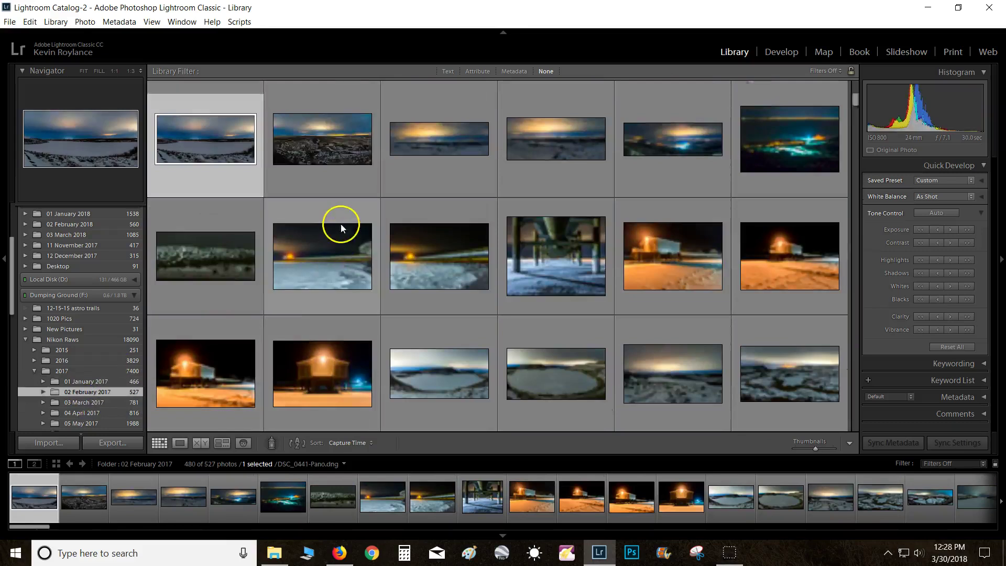
pyautogui.scroll(-15, 340, 225)
pyautogui.scroll(15, 341, 223)
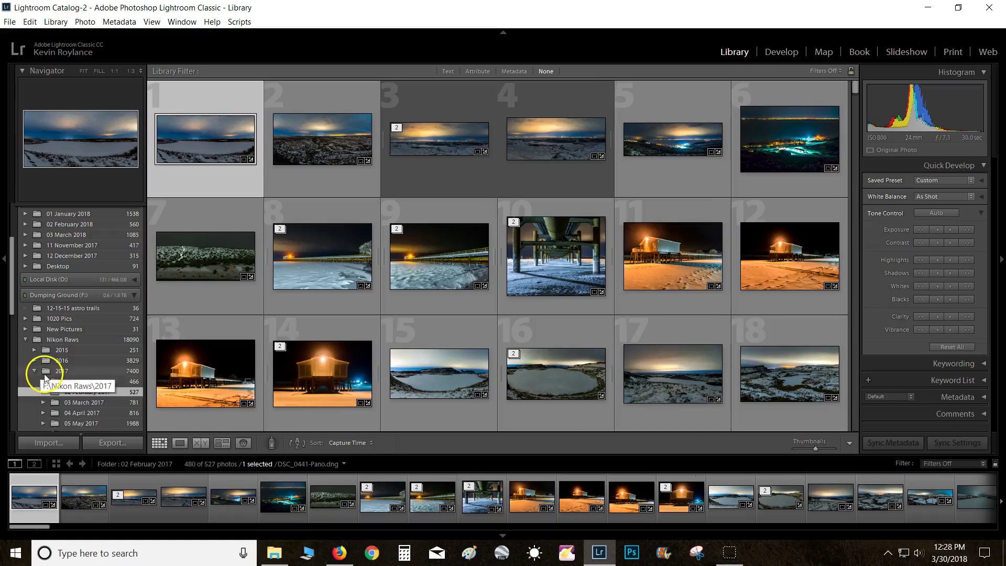
# Switch to File Explorer and browse the pictures in the Website folder's Milky Ways - 39 subfolder
pyautogui.click(275, 553)
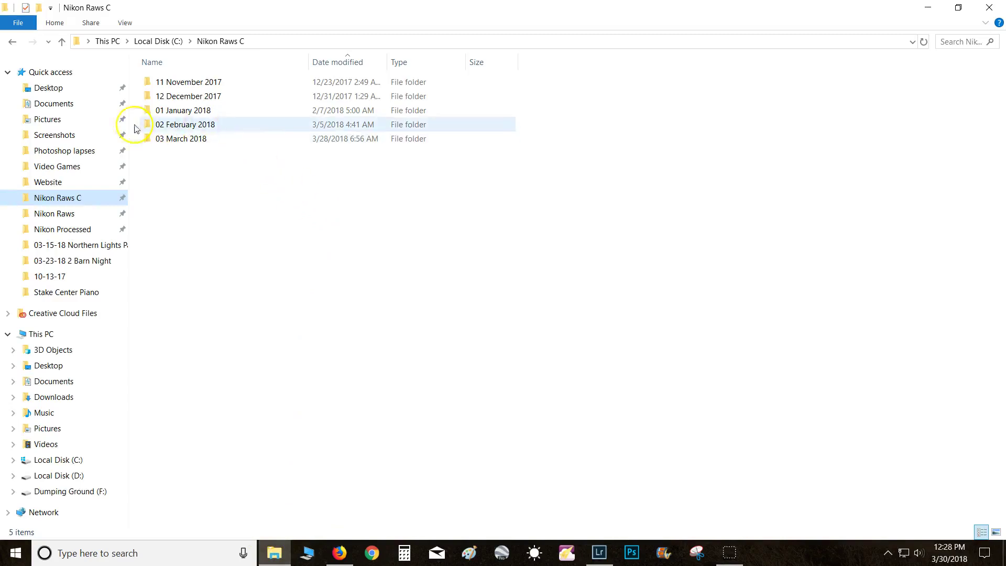
pyautogui.click(54, 183)
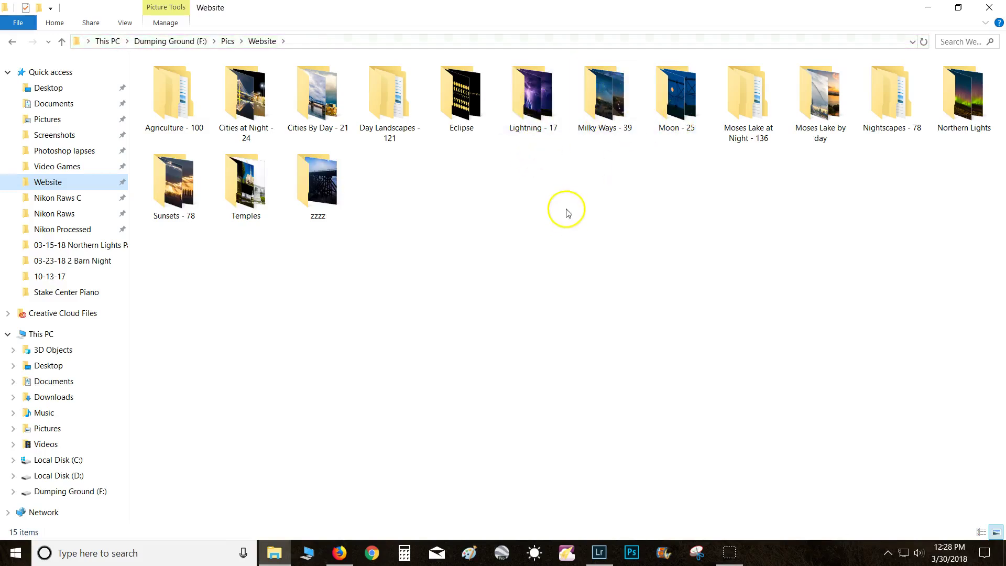
pyautogui.doubleClick(606, 102)
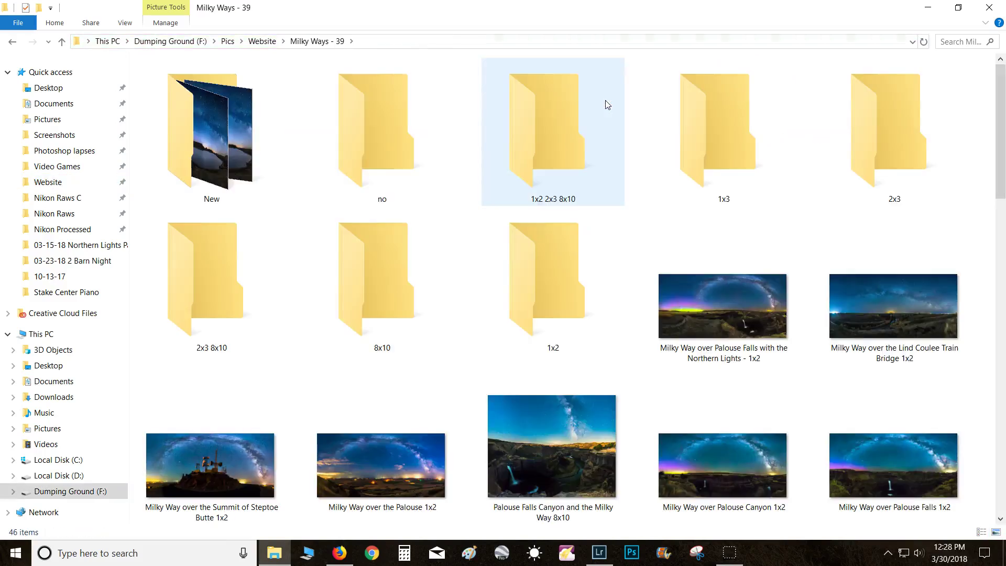
pyautogui.scroll(-2, 631, 180)
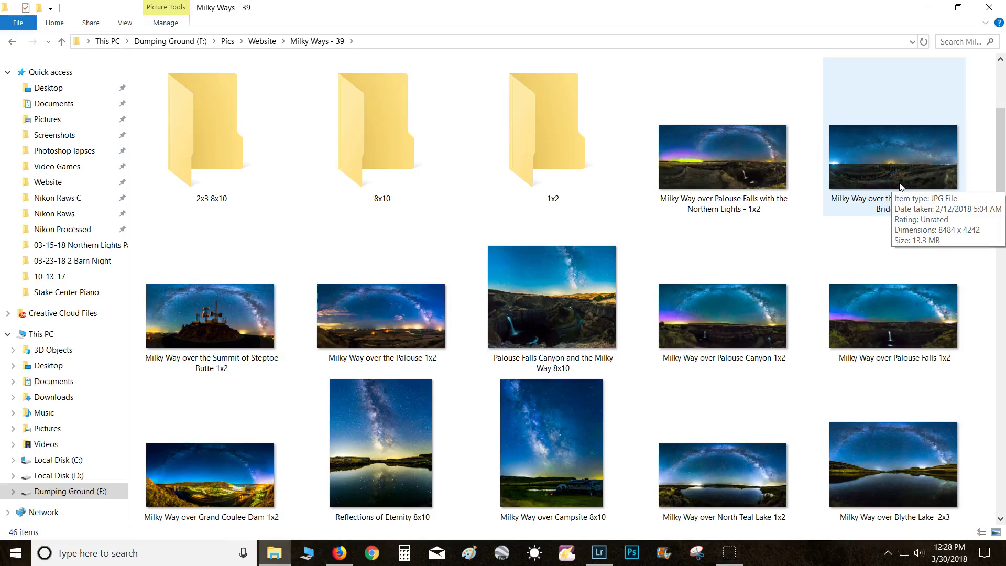
# Switch to Lightroom and view the train bridge panorama in the 02-12 folder of 02 February 2018 enlarged, leaving the month collapsed in grid view
pyautogui.click(601, 557)
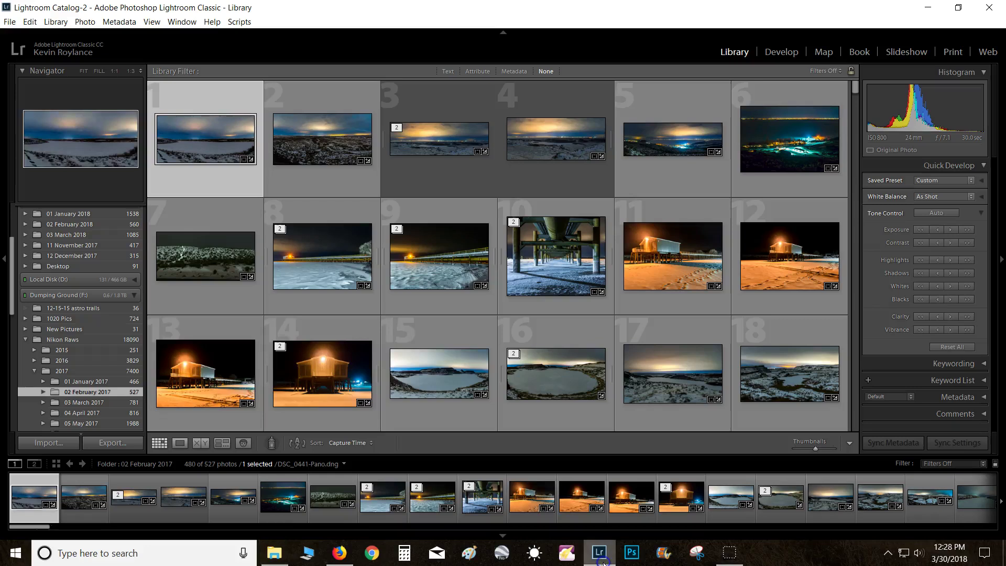
pyautogui.click(25, 225)
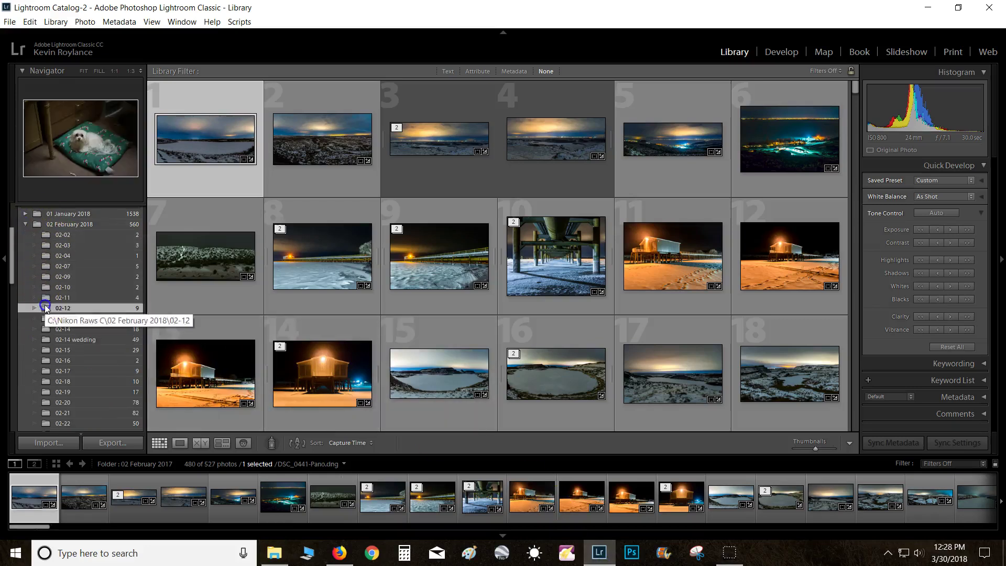
pyautogui.click(45, 308)
pyautogui.click(320, 136)
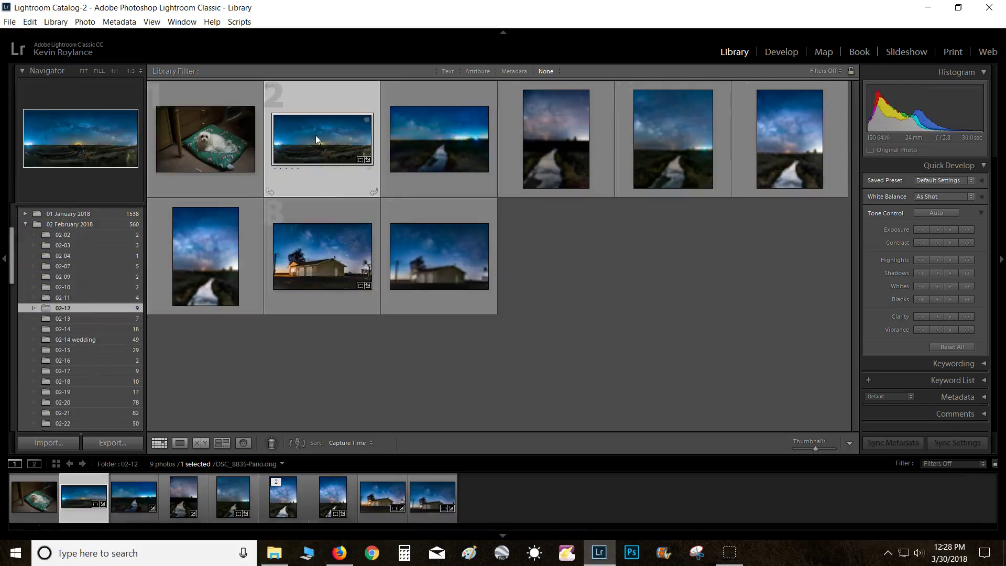
pyautogui.doubleClick(316, 138)
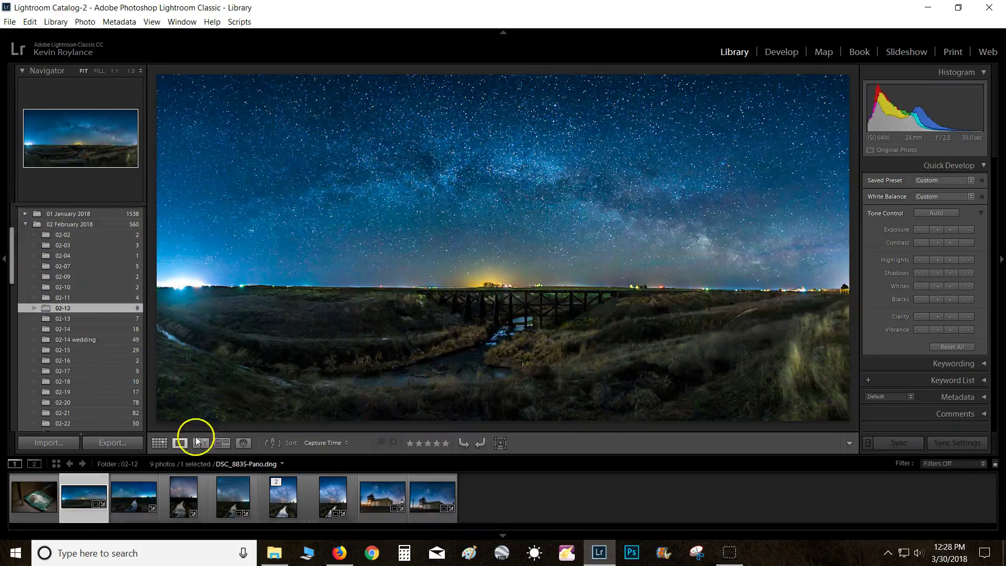
pyautogui.click(161, 445)
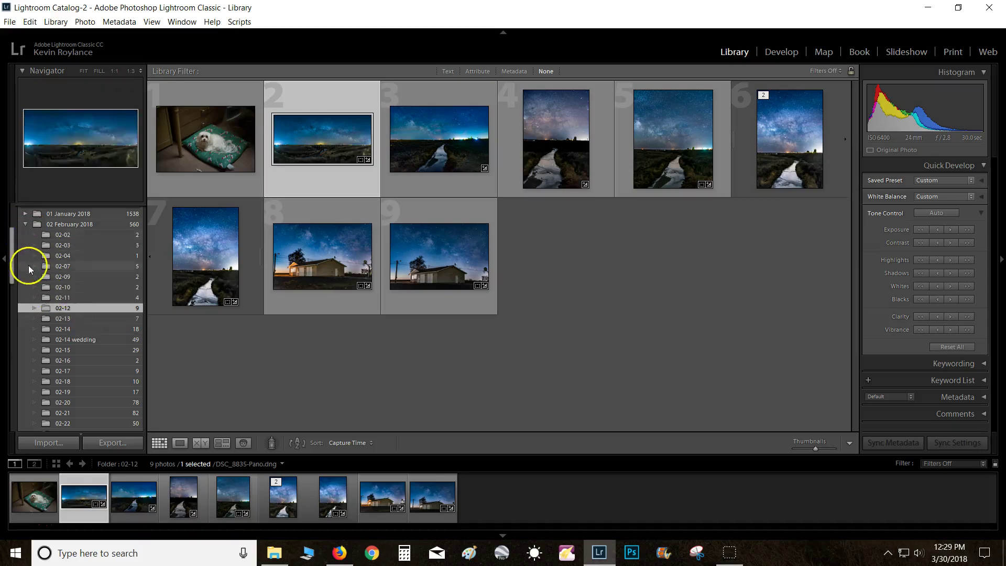
pyautogui.click(24, 224)
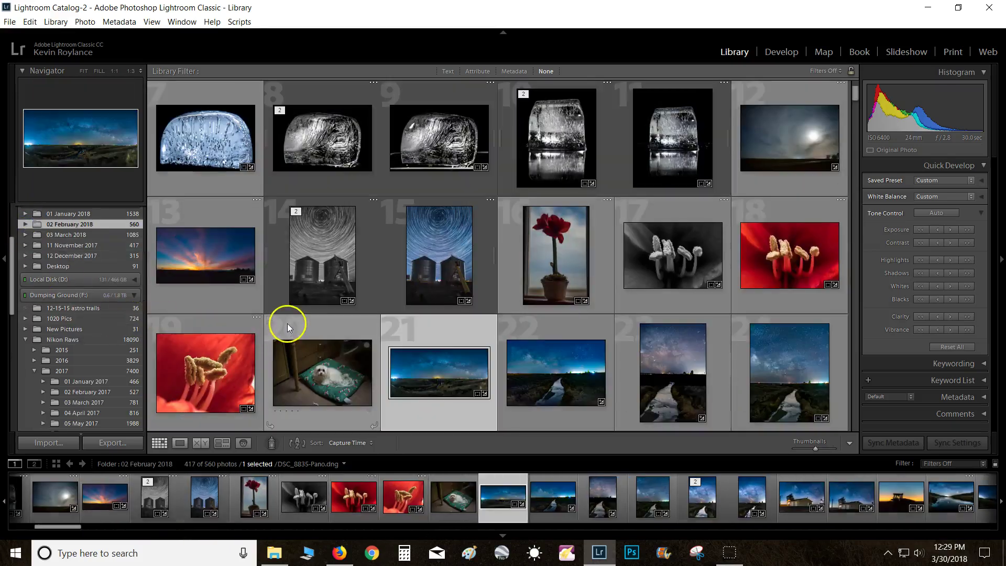
# Switch to File Explorer and show the contents of Local Disk (C:), returning to This PC
pyautogui.click(274, 553)
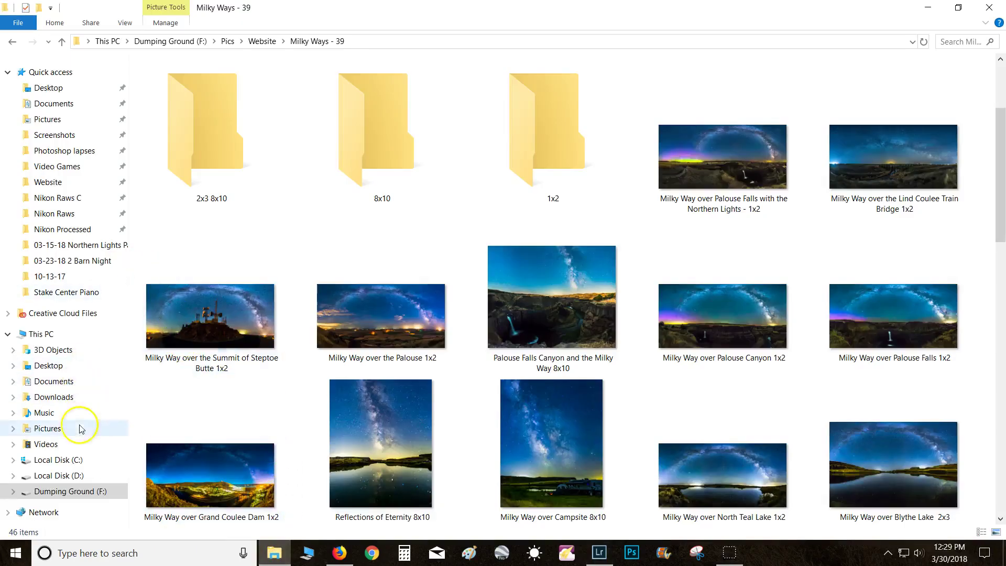
pyautogui.click(67, 463)
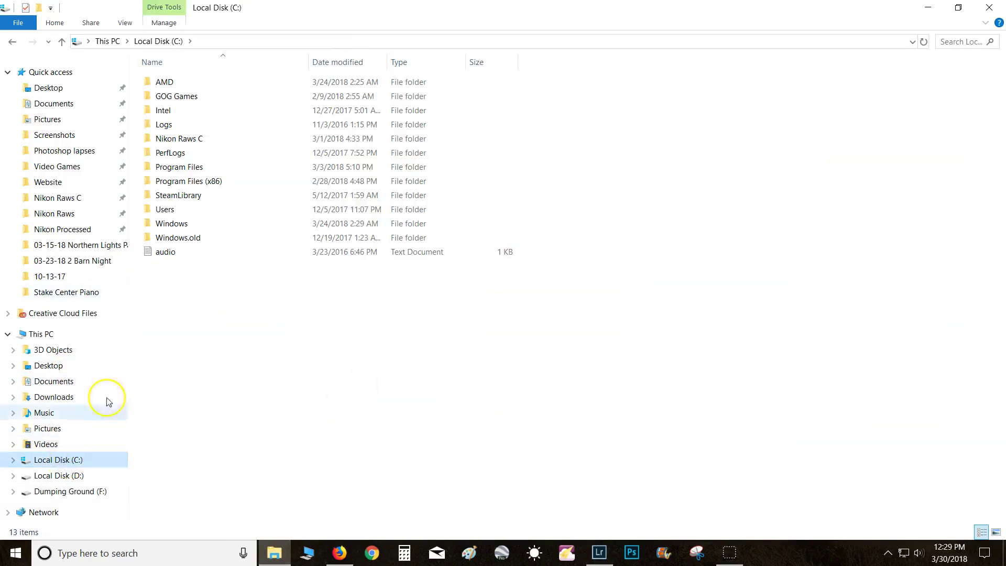
pyautogui.click(42, 334)
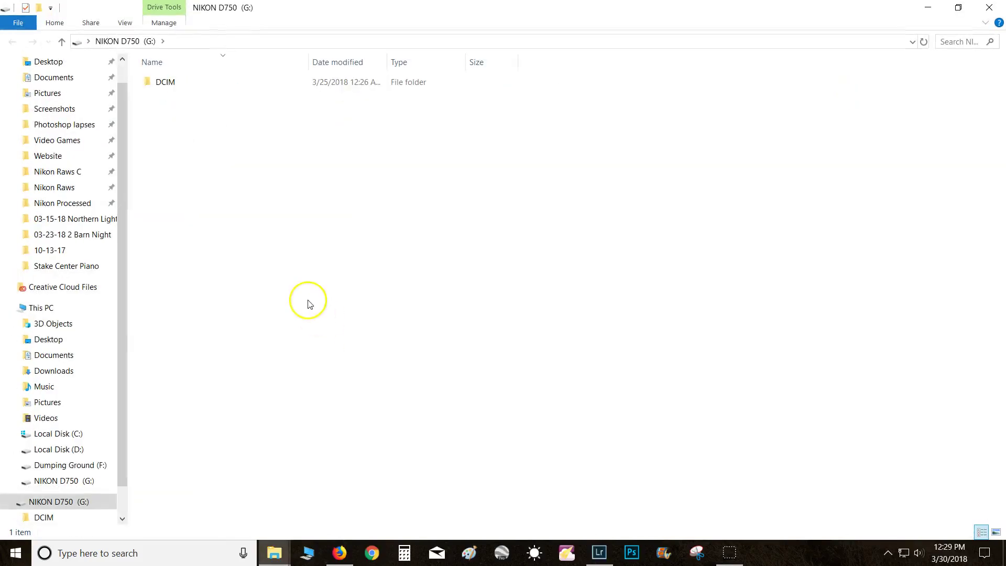
# Cut all the NEF files in the DCIM\211ND750 folder of the NIKON D750 (G:) card
pyautogui.doubleClick(155, 82)
pyautogui.click(161, 83)
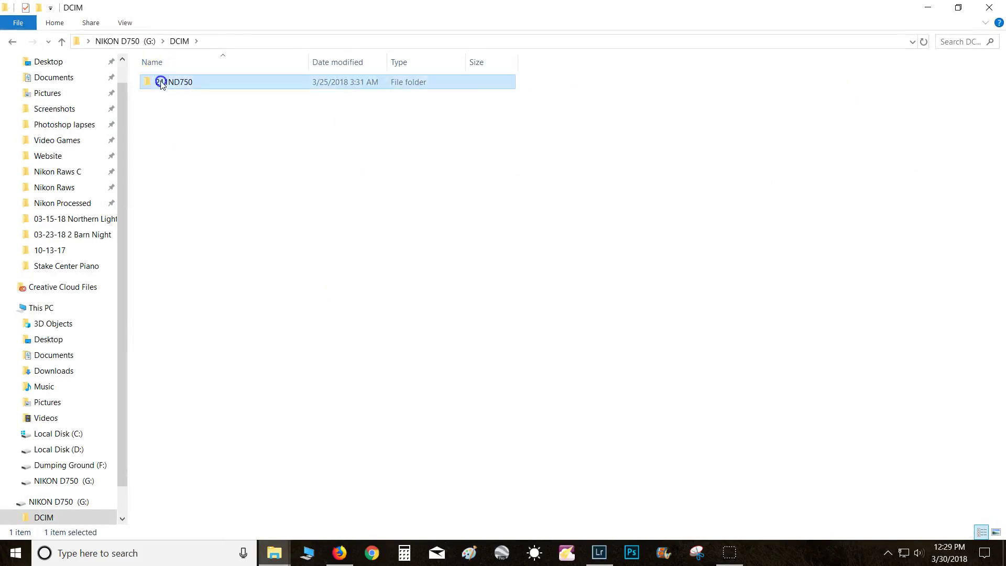
pyautogui.doubleClick(161, 83)
pyautogui.moveTo(181, 263); pyautogui.dragTo(181, 81)
pyautogui.rightClick(182, 80)
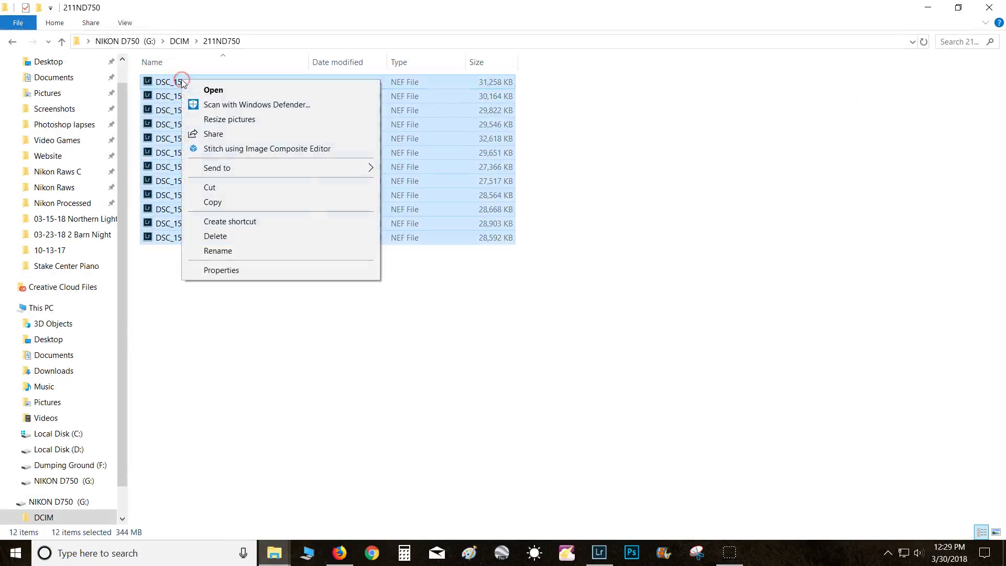
pyautogui.click(231, 188)
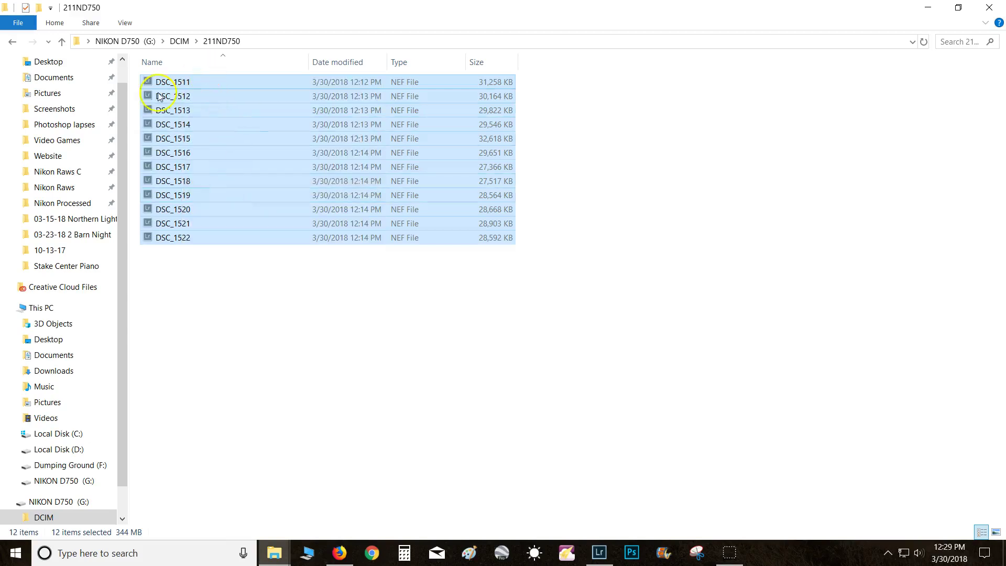
# Create a folder named 03-30 in 03 March 2018 under Nikon Raws C and open it
pyautogui.click(80, 173)
pyautogui.doubleClick(178, 141)
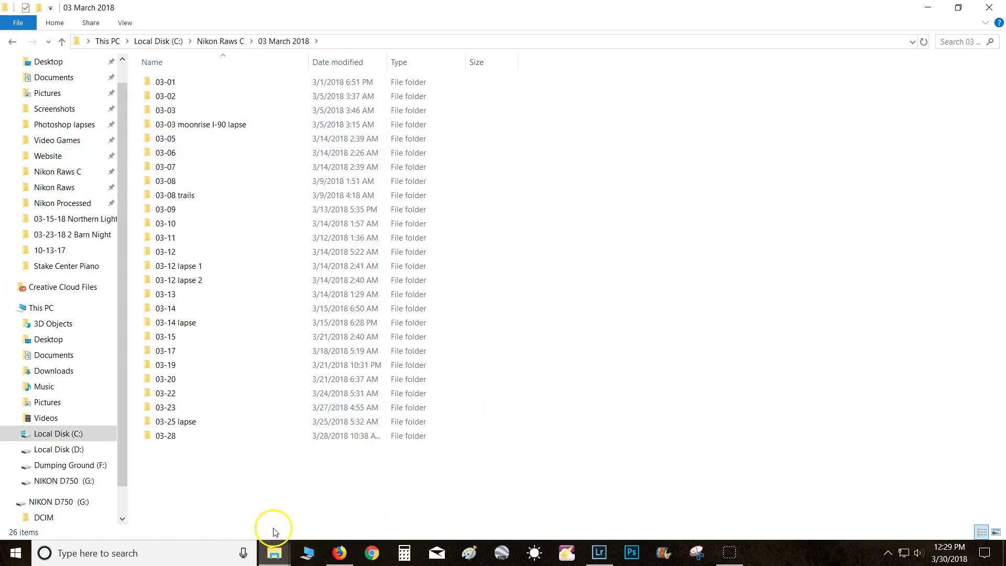
pyautogui.rightClick(180, 484)
pyautogui.moveTo(247, 455)
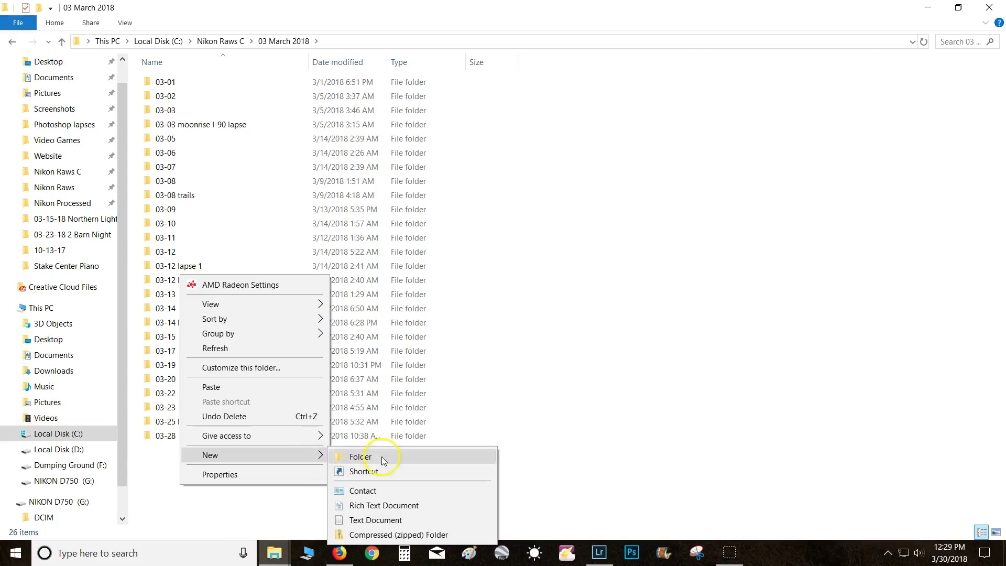
pyautogui.click(383, 460)
pyautogui.write('03-30')
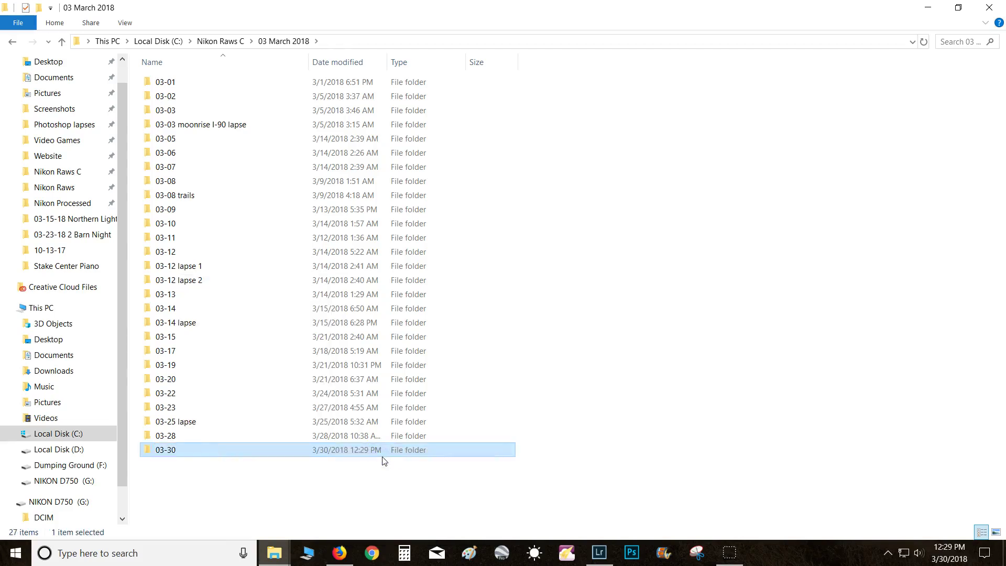
pyautogui.press('Return')
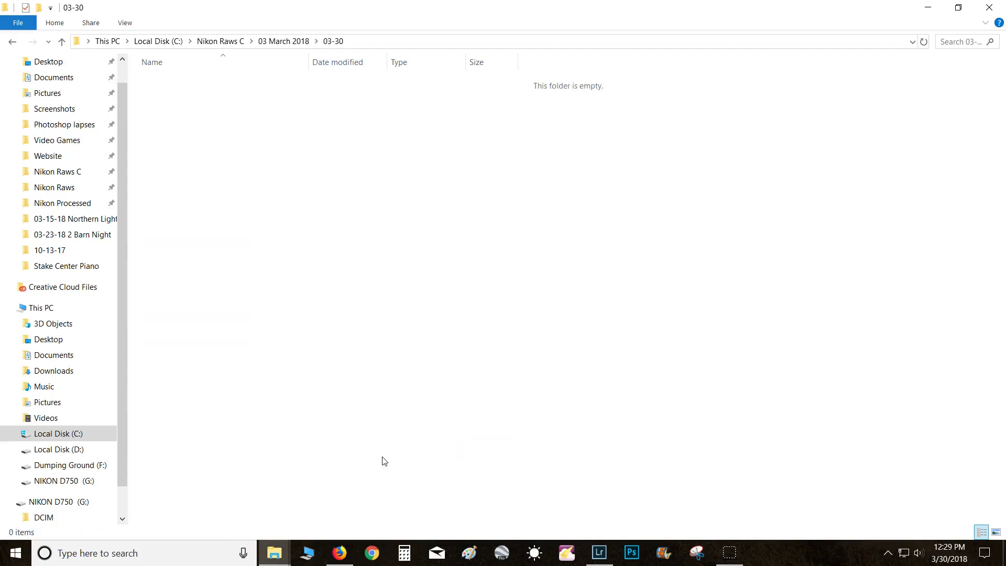
# Paste the cut NEF files from the camera card into the 03-30 folder
pyautogui.rightClick(372, 220)
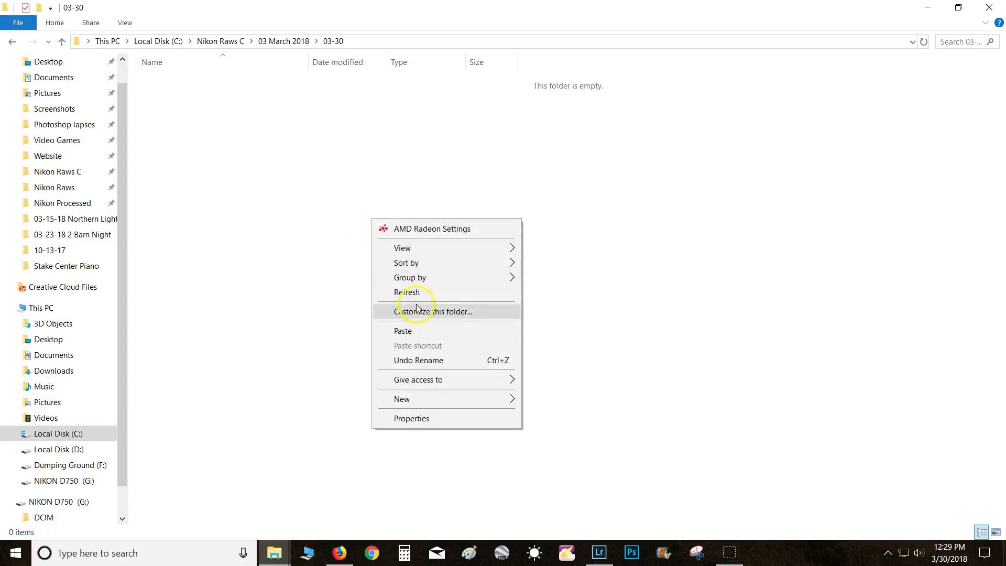
pyautogui.click(427, 330)
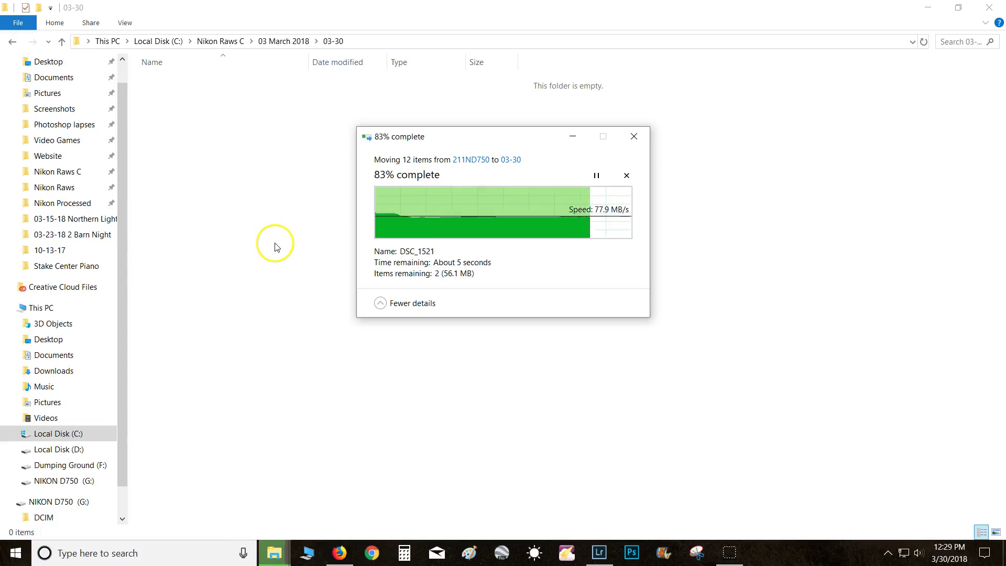
pyautogui.click(275, 336)
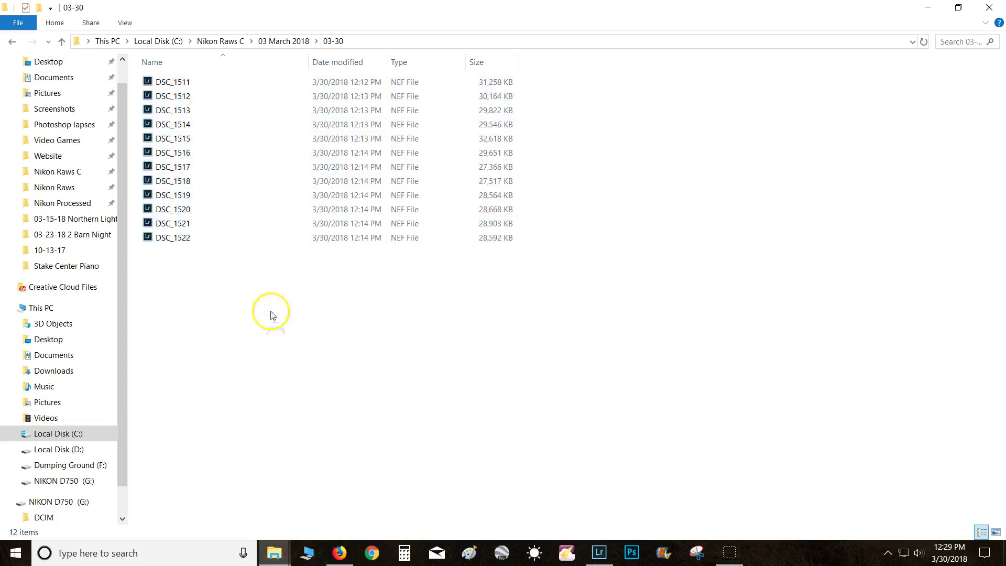
# Import all photos of the 03-30 folder into the Lightroom catalog without moving them, and show that folder in the Library
pyautogui.doubleClick(187, 82)
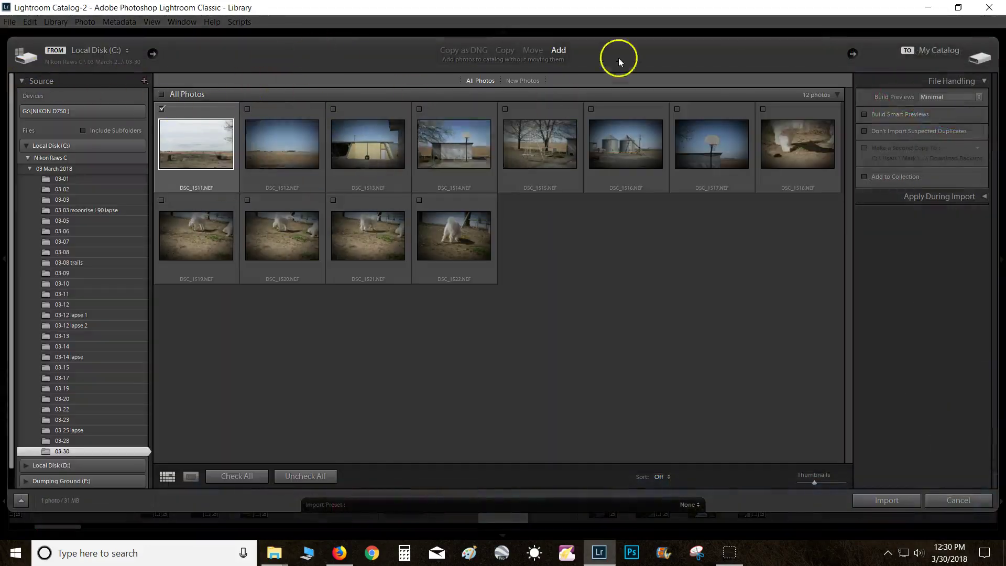
pyautogui.click(249, 473)
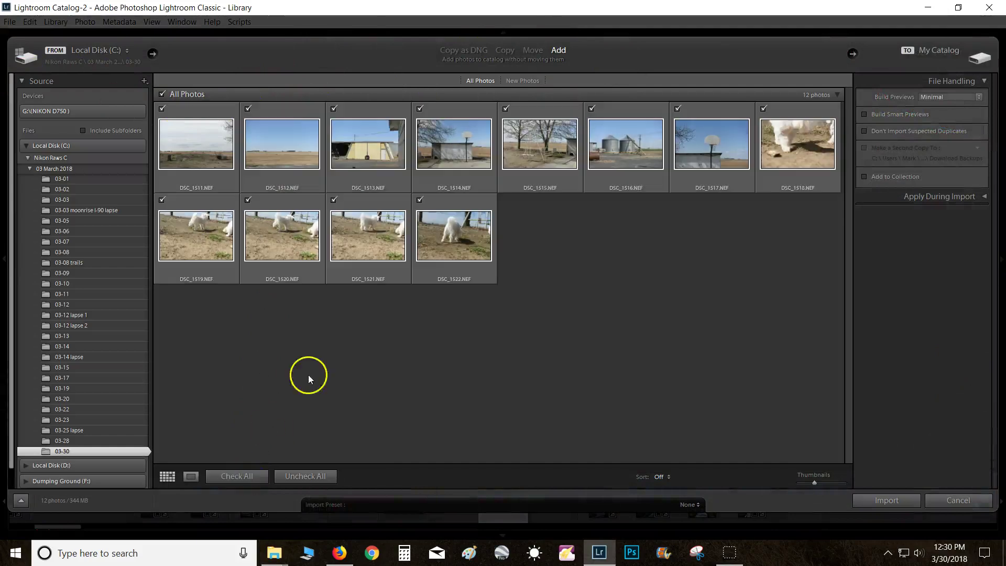
pyautogui.click(906, 505)
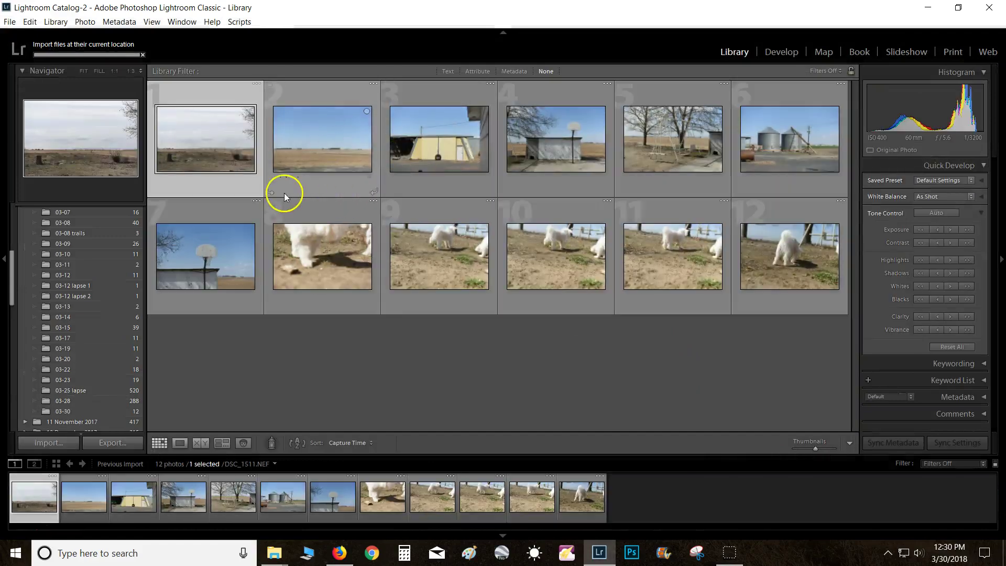
pyautogui.click(65, 412)
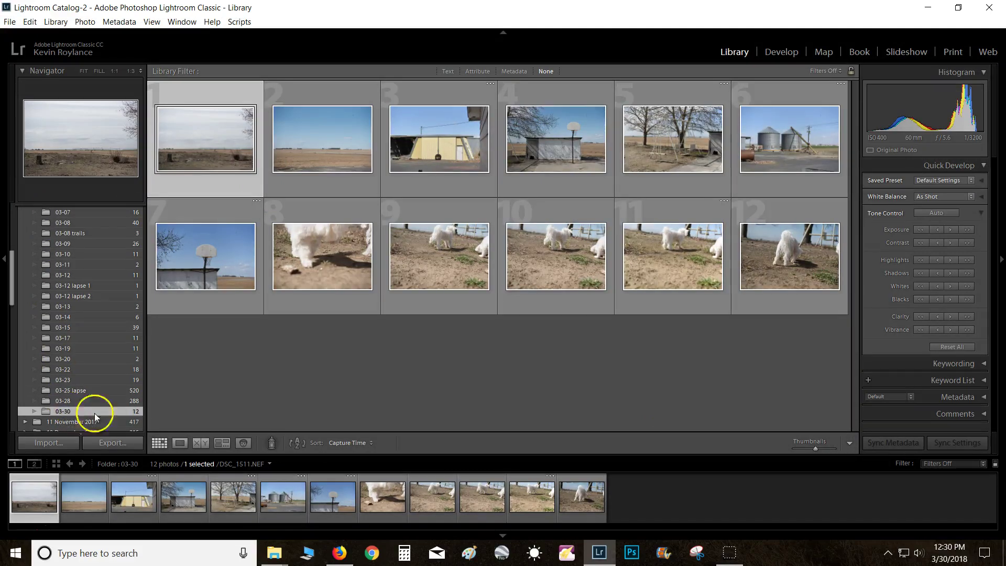
# Develop the basketball hoop photo DSC_1514.NEF with Vibrance +67, Clarity +21 and tone curve Lights +26
pyautogui.click(559, 140)
pyautogui.click(778, 50)
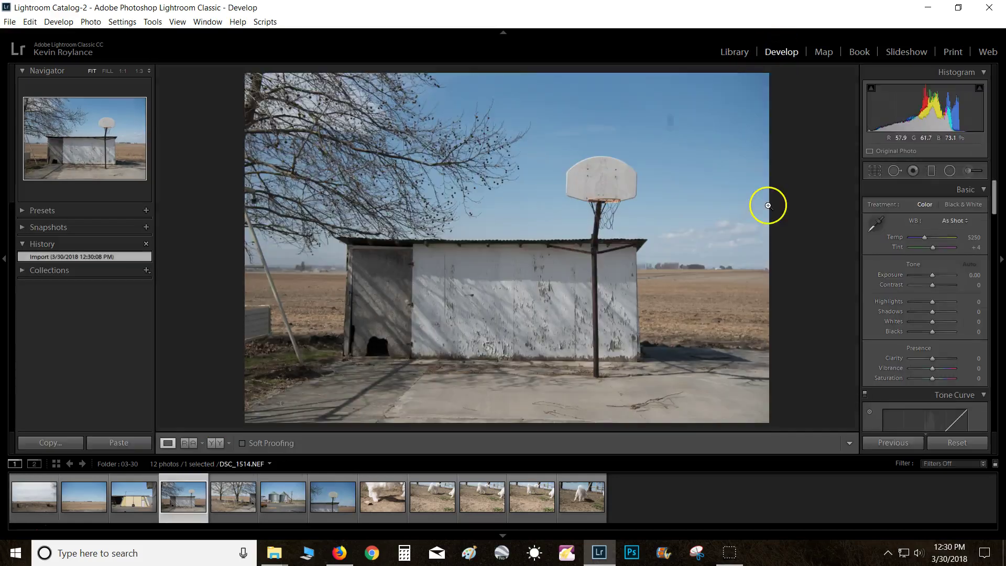
pyautogui.moveTo(933, 369)
pyautogui.mouseDown()
pyautogui.moveTo(948, 370)
pyautogui.moveTo(938, 361)
pyautogui.mouseUp()
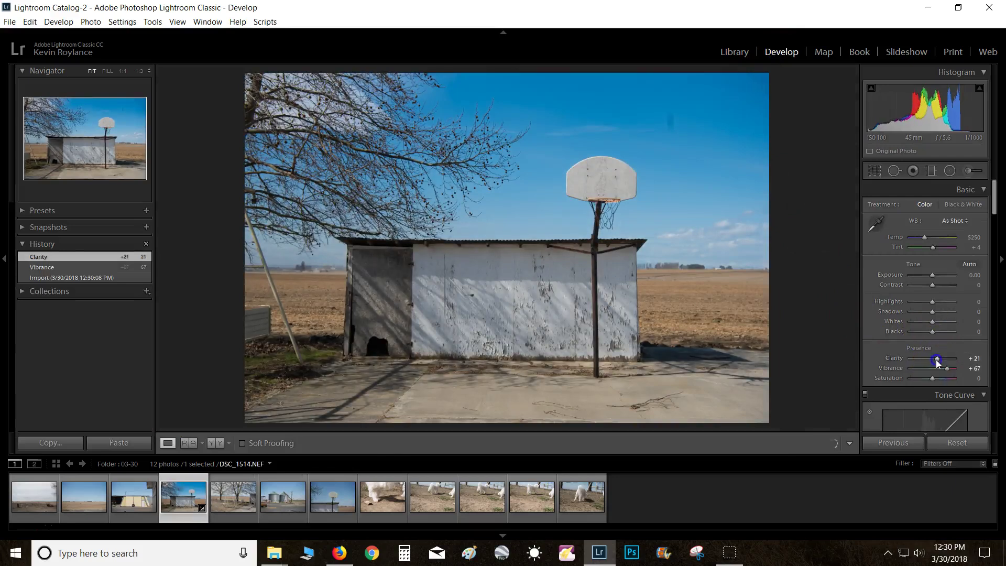
pyautogui.scroll(-5, 876, 344)
pyautogui.moveTo(933, 317); pyautogui.dragTo(939, 317)
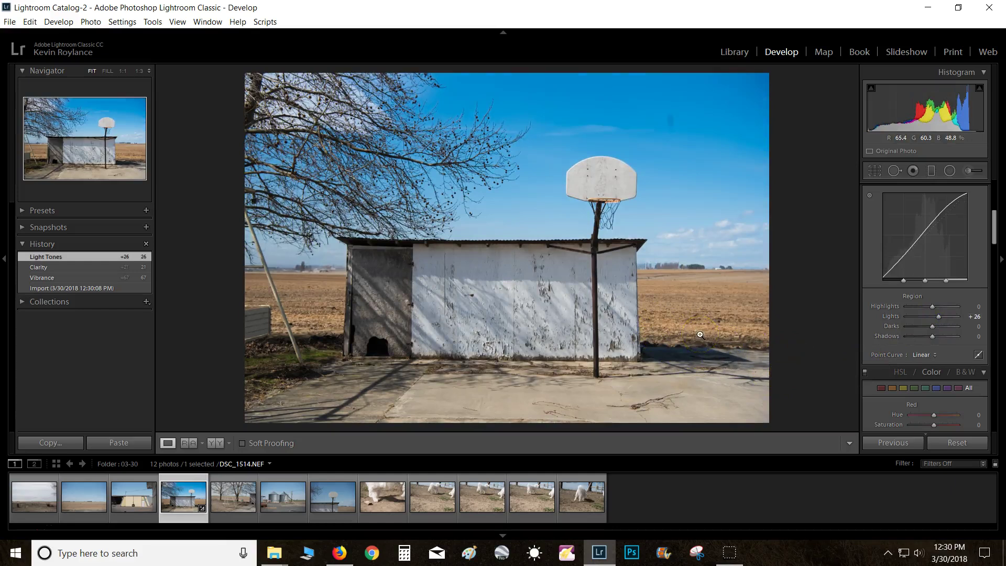
# Start exporting DSC_1514 and create a destination folder named 03-30-18 Back yard pics in Nikon Processed > 2018 > 03 March
pyautogui.hotkey('ctrl', 'shift', 'e')
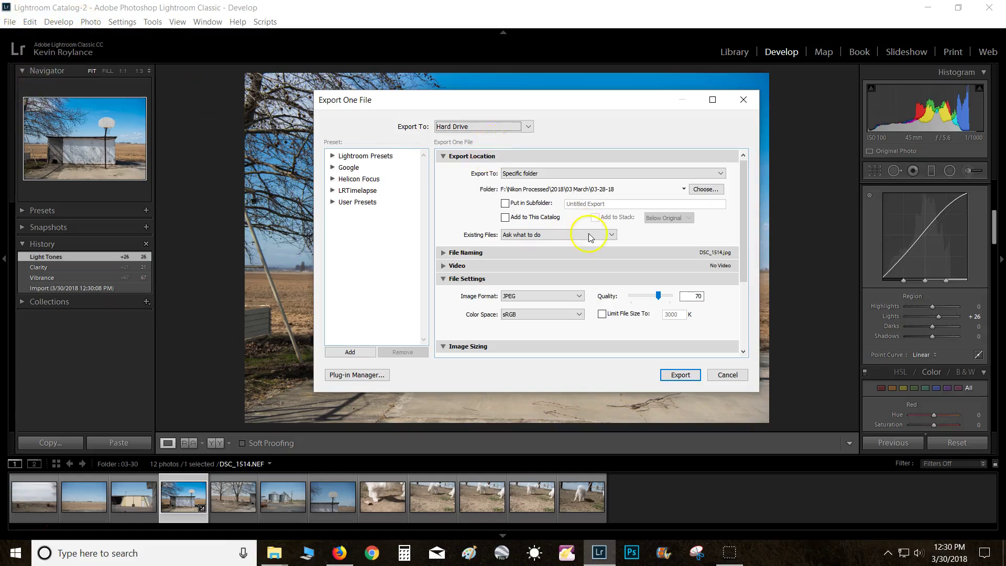
pyautogui.moveTo(743, 226); pyautogui.dragTo(752, 206)
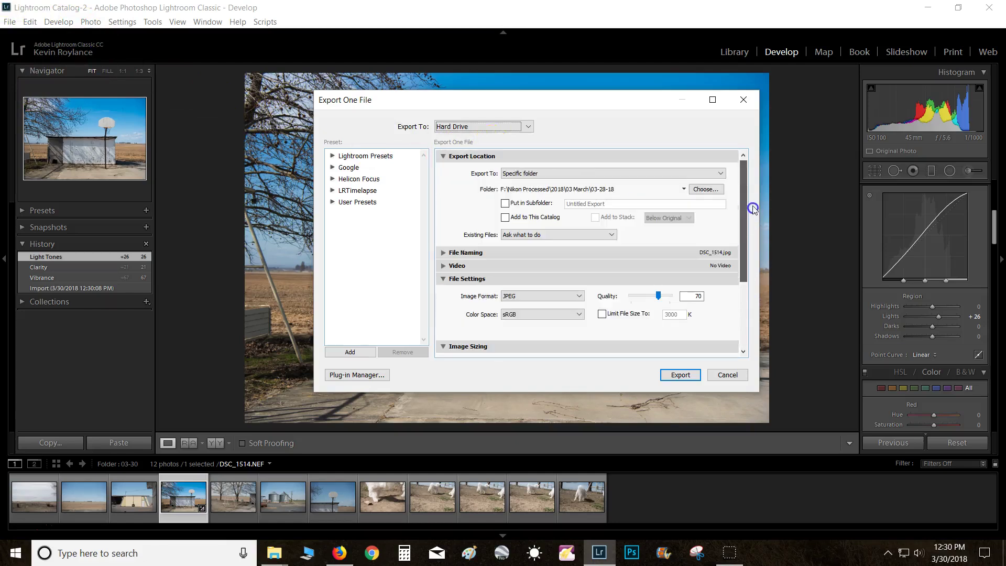
pyautogui.click(704, 190)
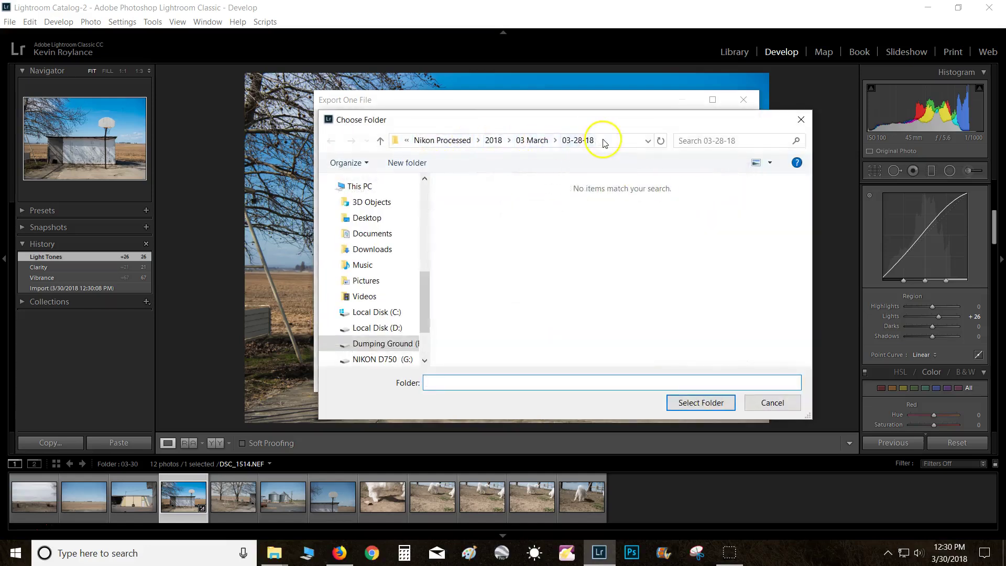
pyautogui.click(532, 140)
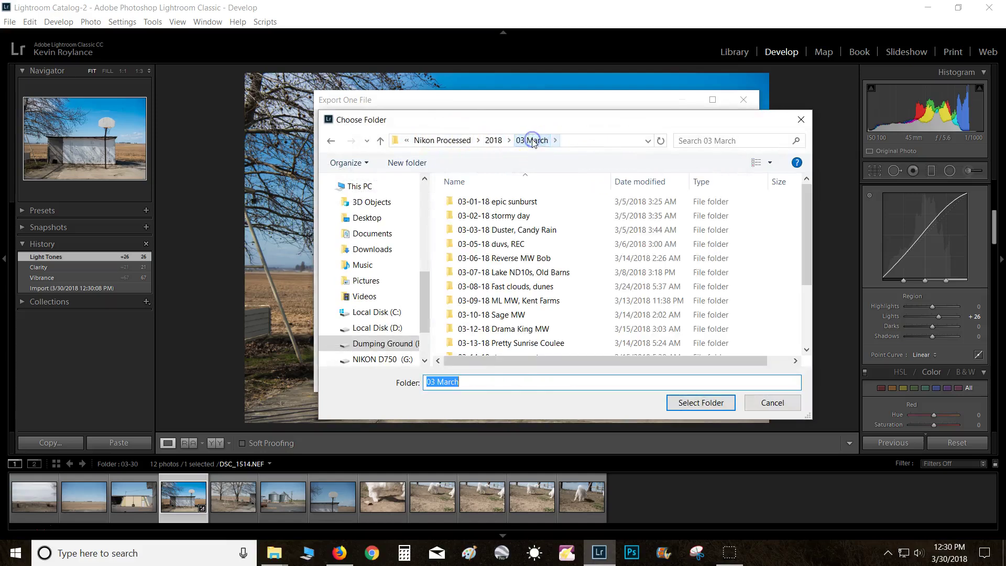
pyautogui.scroll(-3, 439, 282)
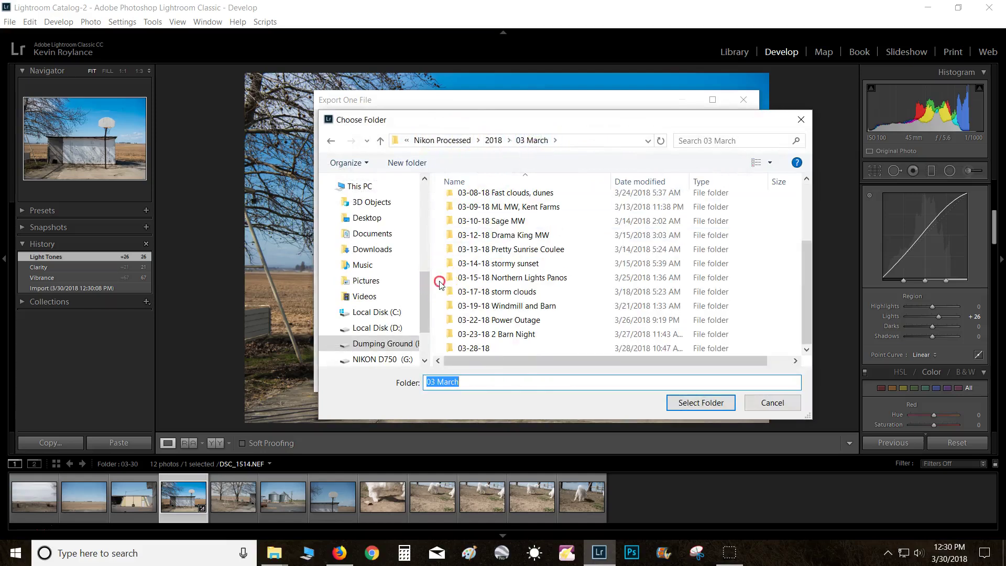
pyautogui.rightClick(439, 283)
pyautogui.moveTo(514, 443)
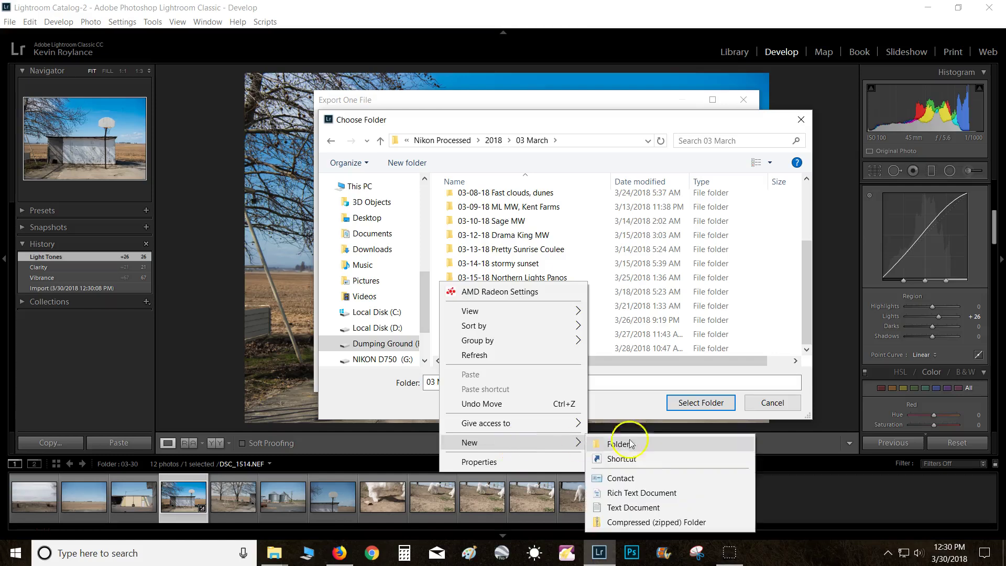
pyautogui.click(655, 445)
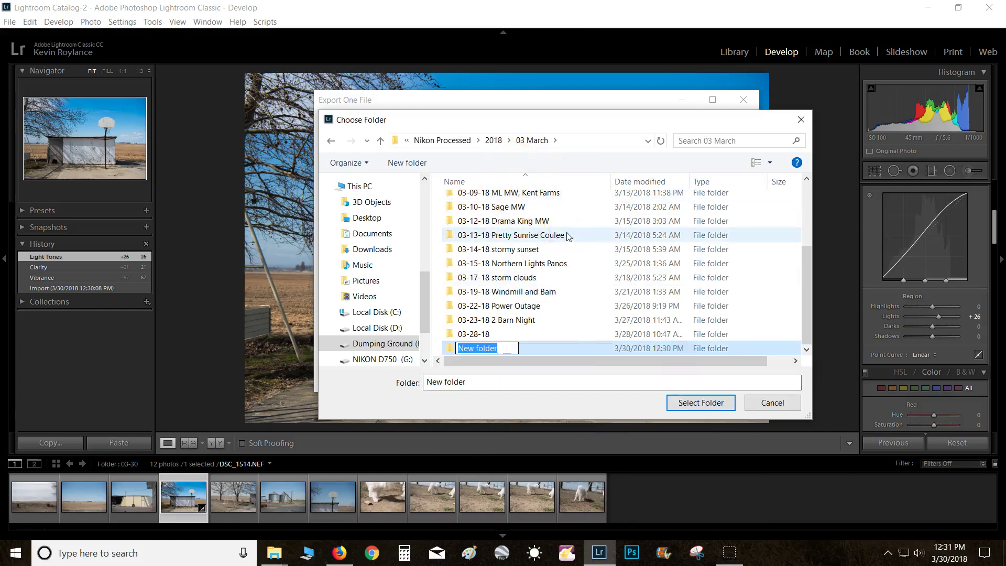
pyautogui.write('03-30-18 Back yard pics')
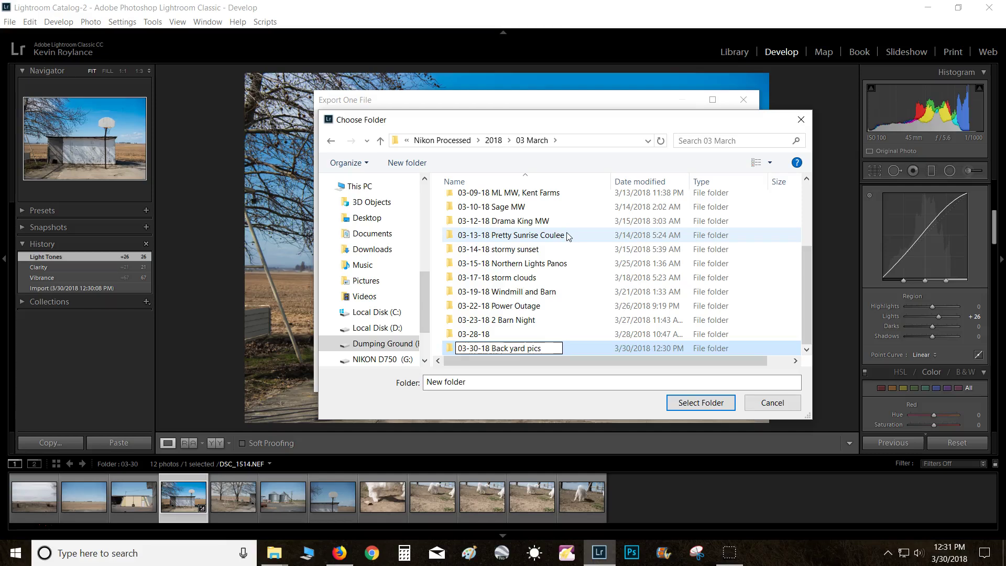
pyautogui.press('Return')
# Choose the 03-30-18 Back yard pics folder as the export location and export the photo as a JPEG
pyautogui.click(508, 352)
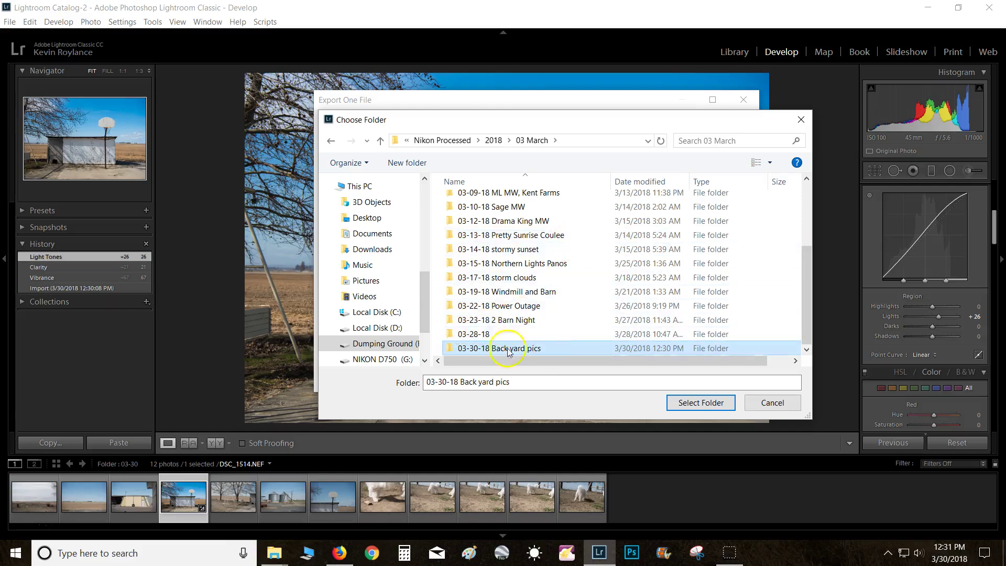
pyautogui.click(705, 402)
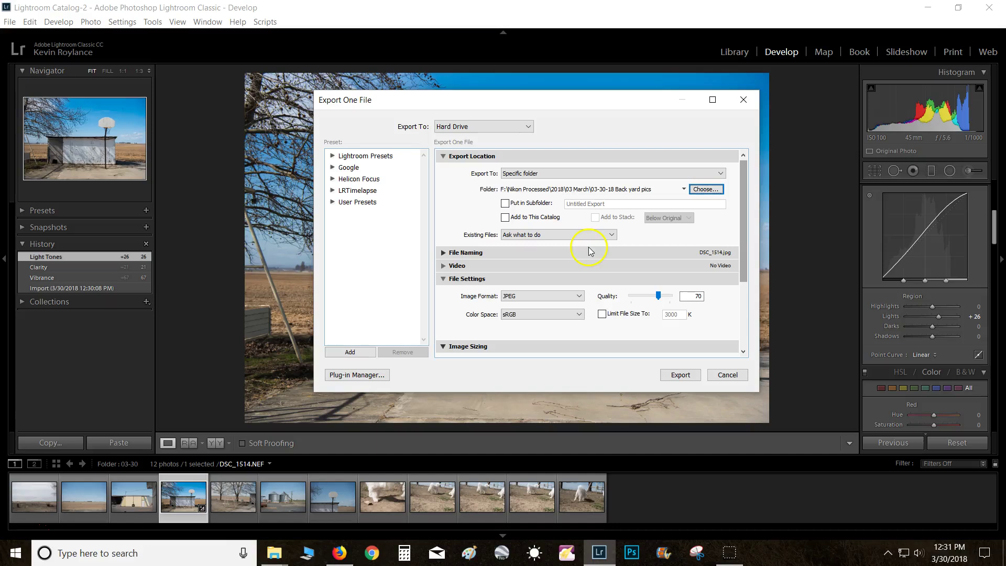
pyautogui.click(672, 376)
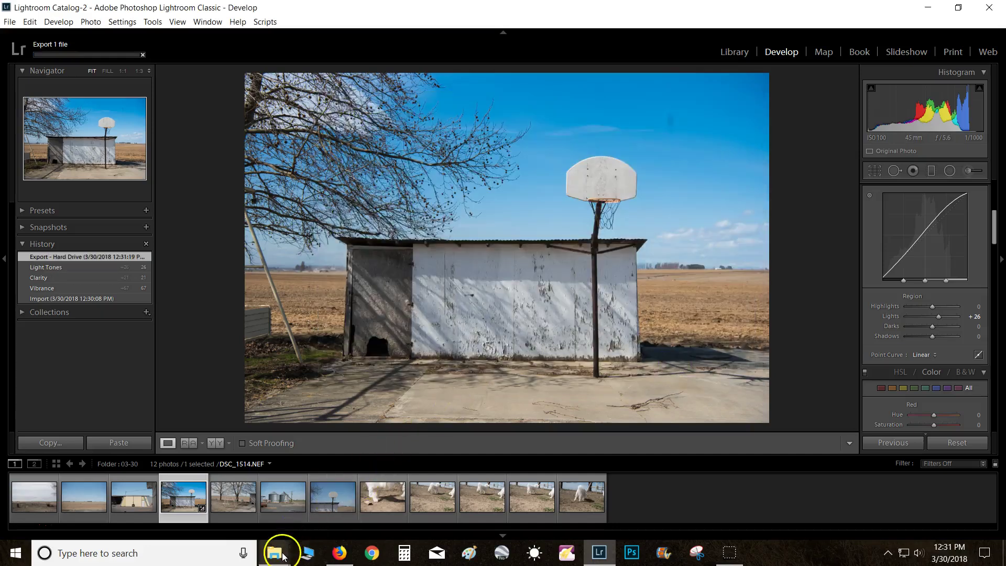
# Switch to File Explorer, view the exported DSC_1514 in Nikon Processed > 2018 > 03 March > 03-30-18 Back yard pics, and close it
pyautogui.moveTo(282, 556)
pyautogui.click(216, 513)
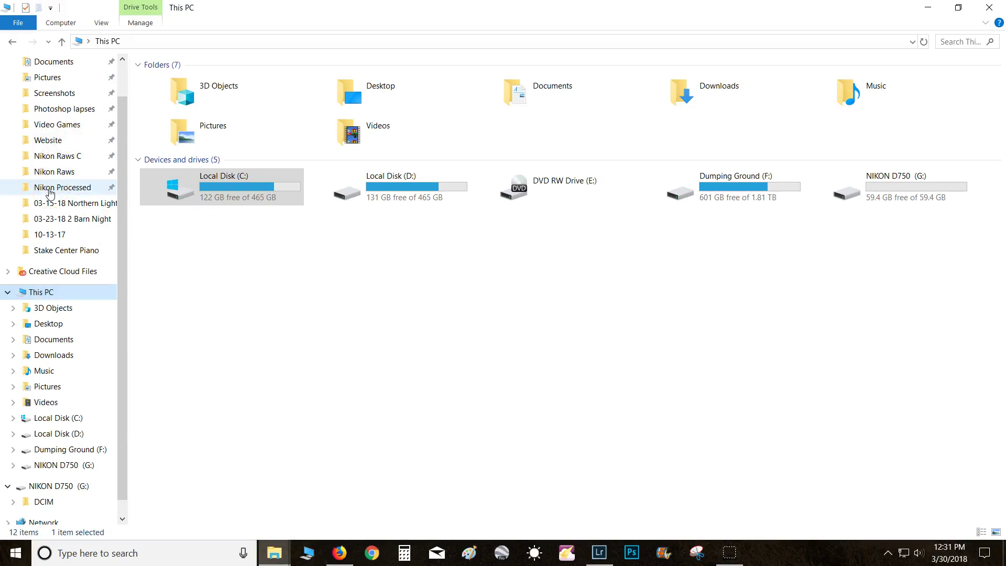
pyautogui.click(50, 192)
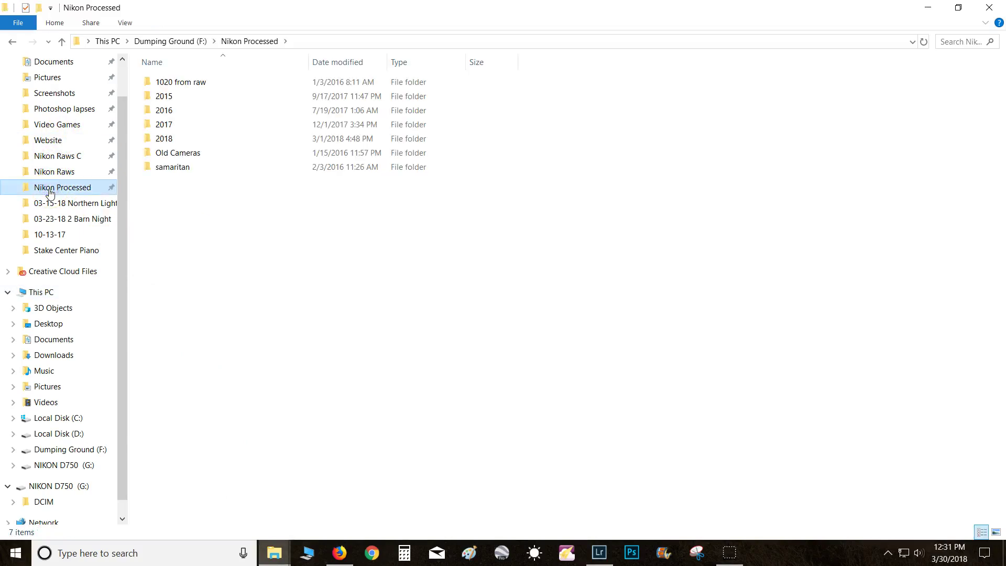
pyautogui.doubleClick(156, 139)
pyautogui.doubleClick(171, 117)
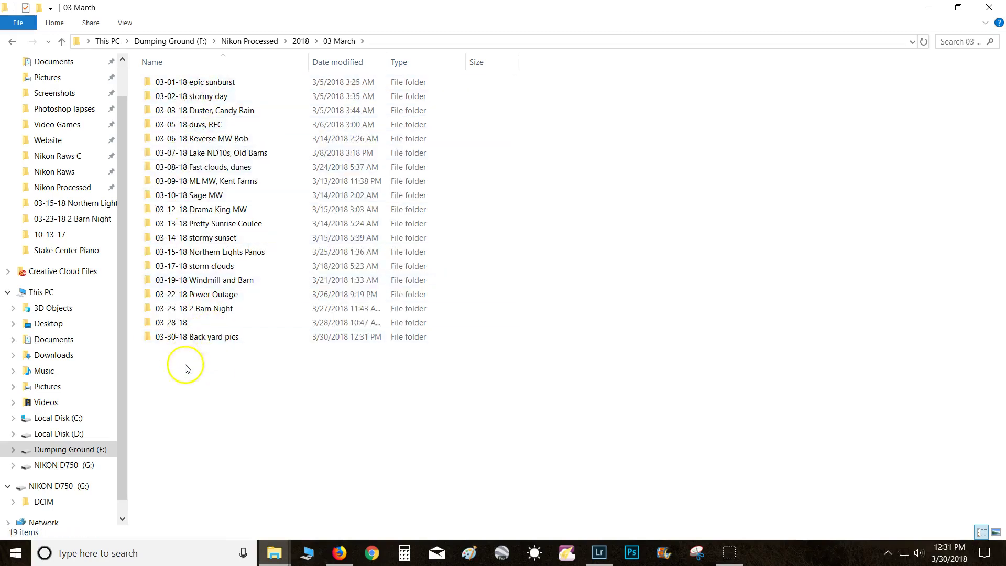
pyautogui.doubleClick(173, 338)
pyautogui.doubleClick(174, 87)
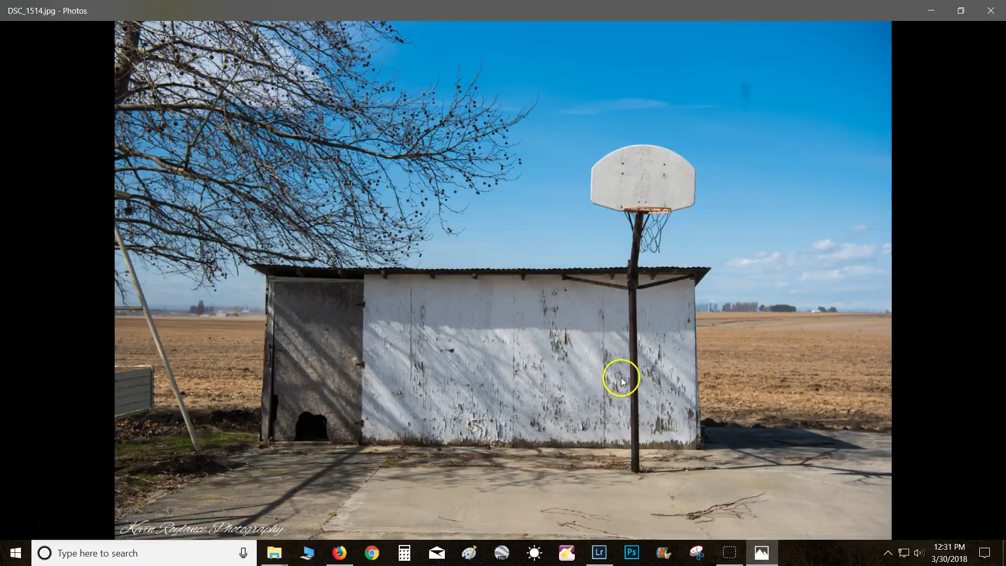
pyautogui.click(991, 14)
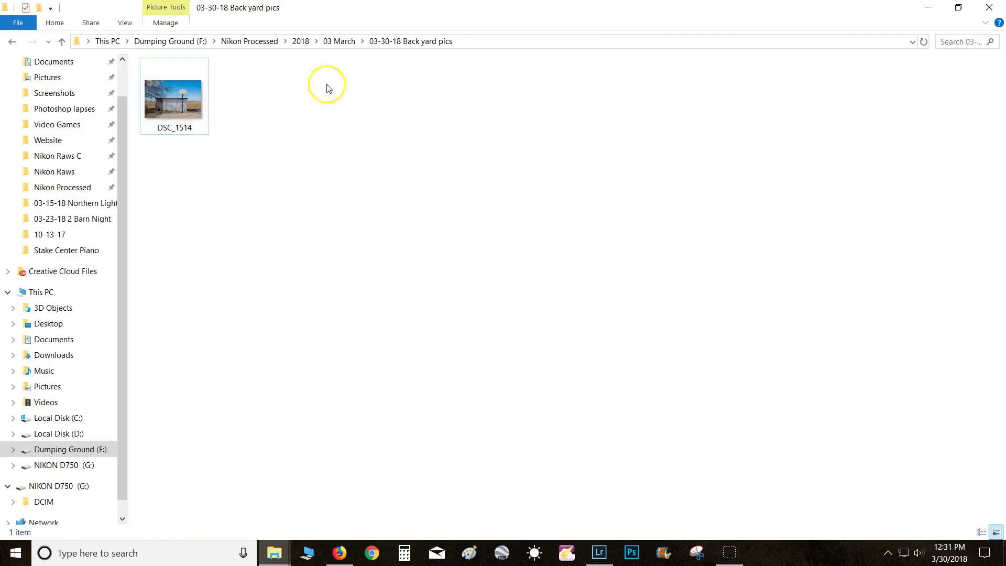
# Go back to the processed 03 March folder and review how its dated subfolders are named
pyautogui.click(340, 42)
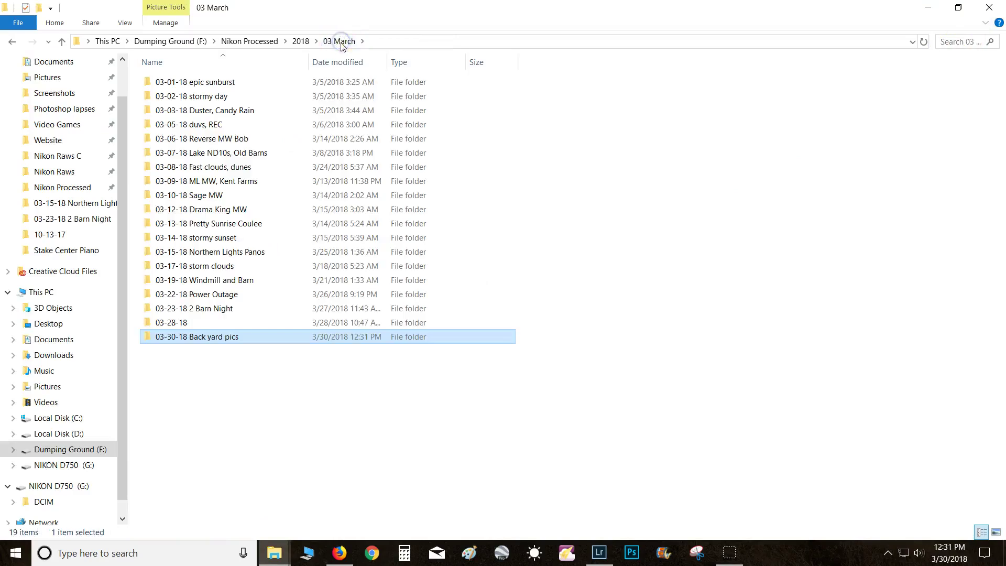
pyautogui.click(216, 442)
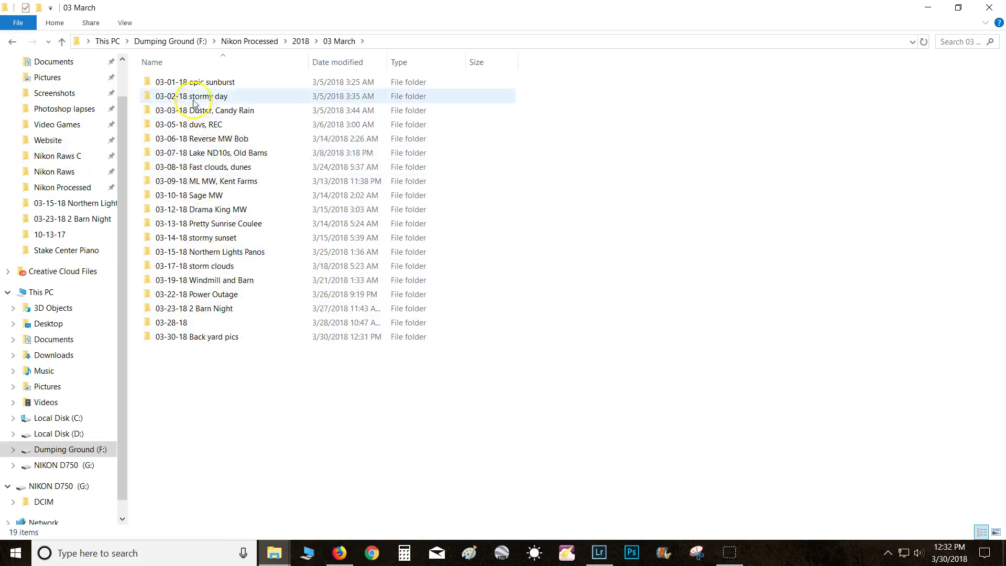
pyautogui.click(180, 85)
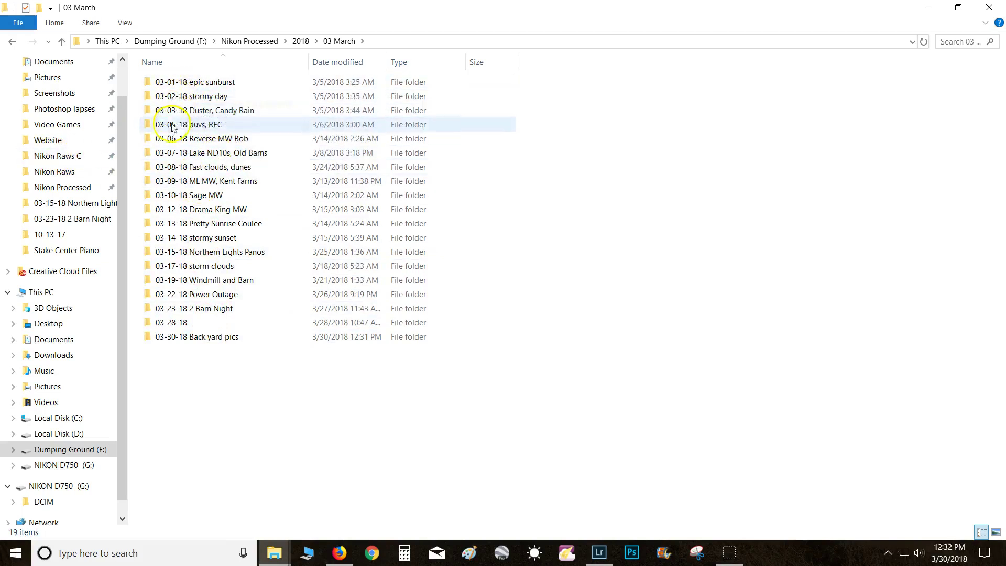
pyautogui.click(195, 224)
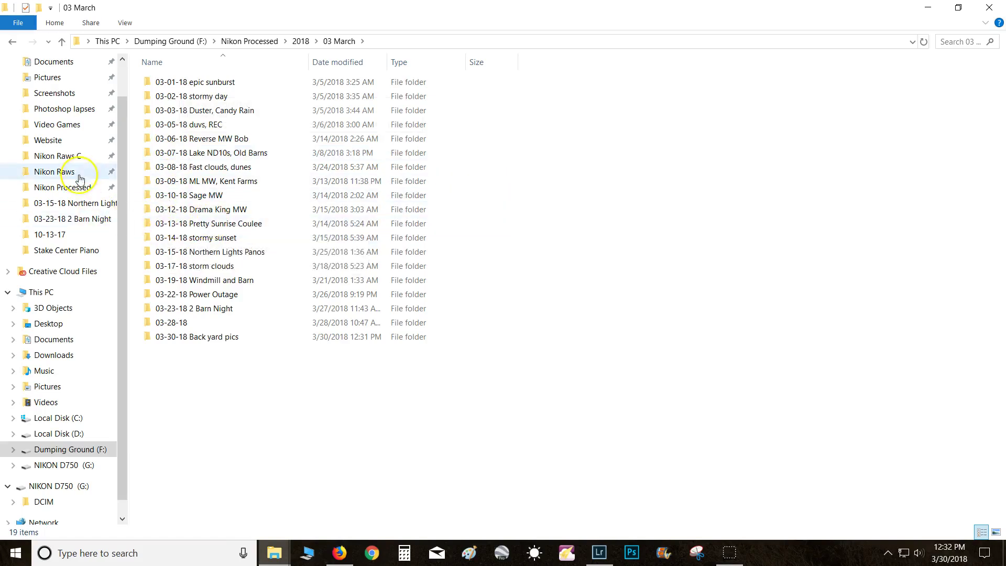
# Open the 03 March 2018 folder under Nikon Raws C and review its dated raw folders
pyautogui.click(71, 157)
pyautogui.doubleClick(163, 139)
pyautogui.click(189, 294)
pyautogui.click(176, 350)
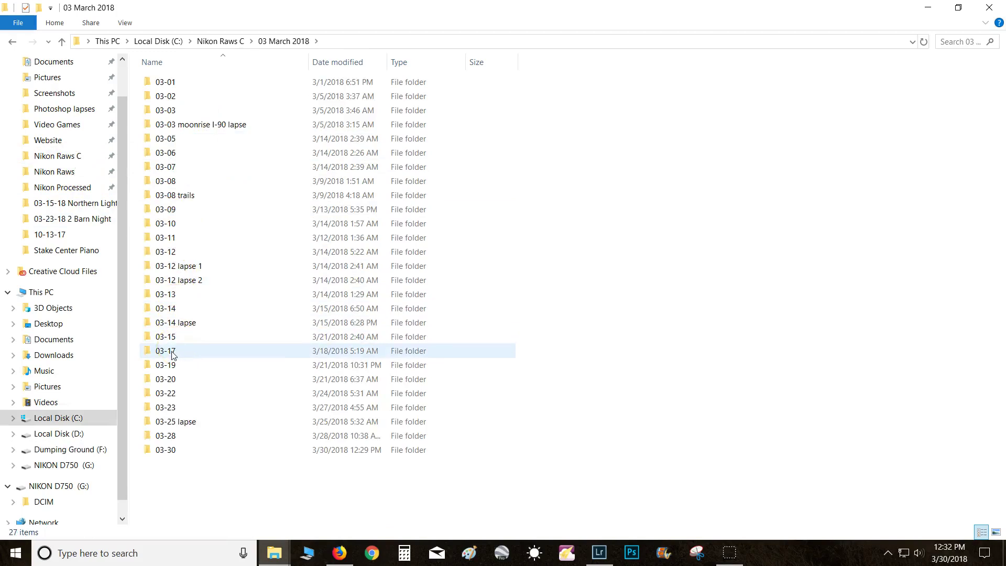
pyautogui.click(210, 507)
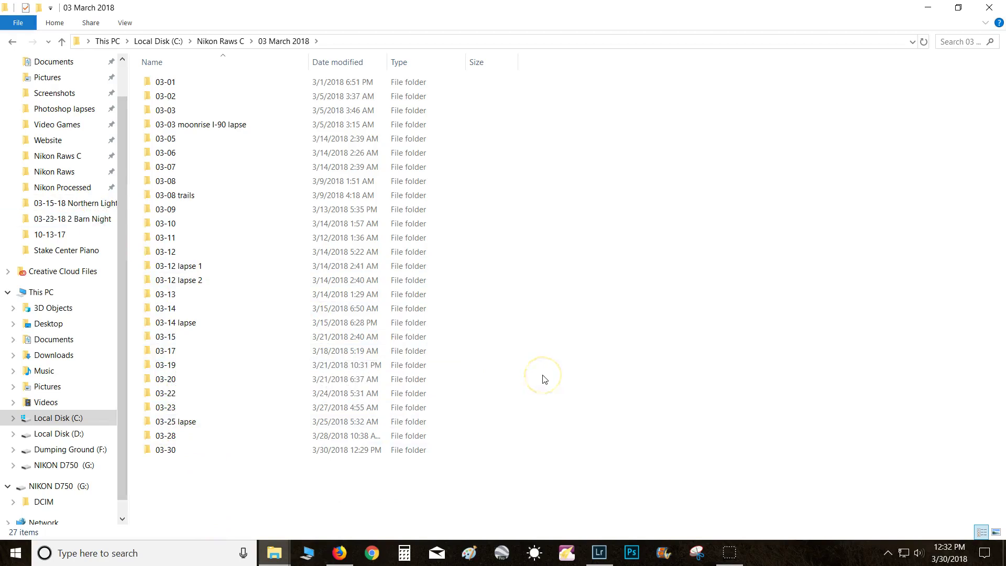
pyautogui.click(531, 381)
pyautogui.click(18, 526)
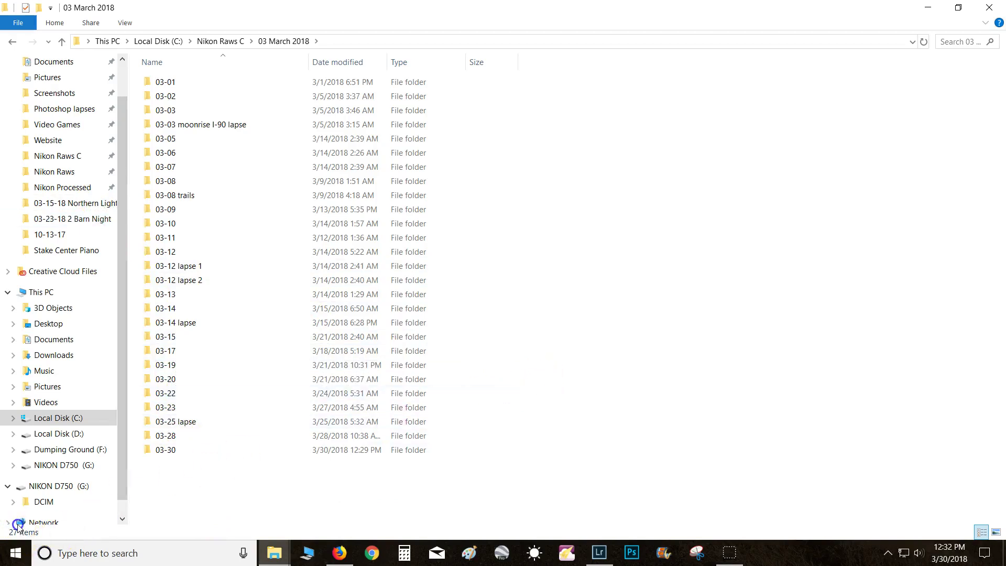